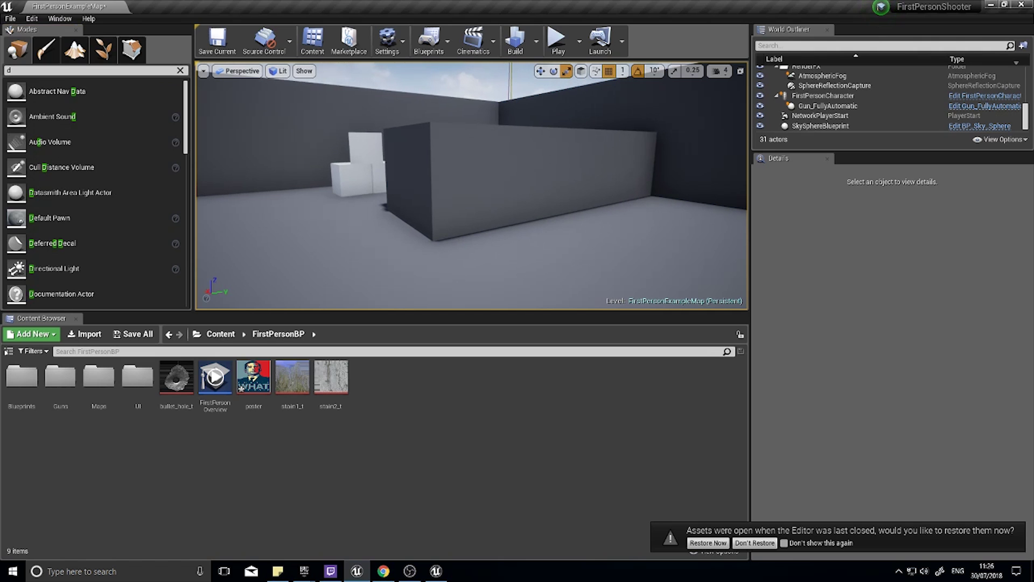
Clear the actor class search and examine the long grey block and the surrounding level
click(182, 71)
right_drag(345, 162, 205, 145)
right_drag(431, 183, 533, 200)
right_drag(471, 186, 355, 191)
right_drag(560, 183, 528, 184)
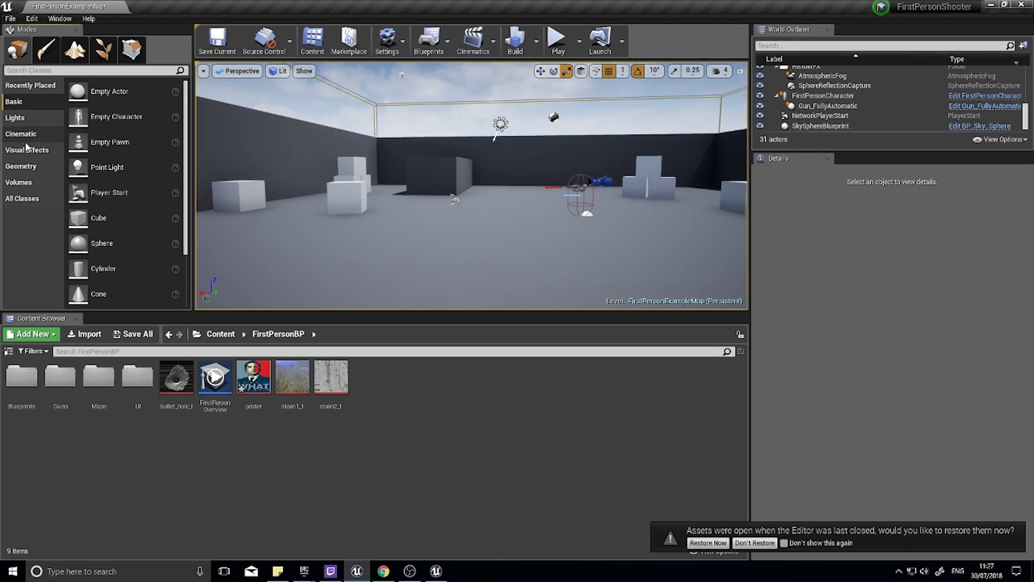
right_drag(534, 127, 442, 156)
right_drag(269, 243, 272, 242)
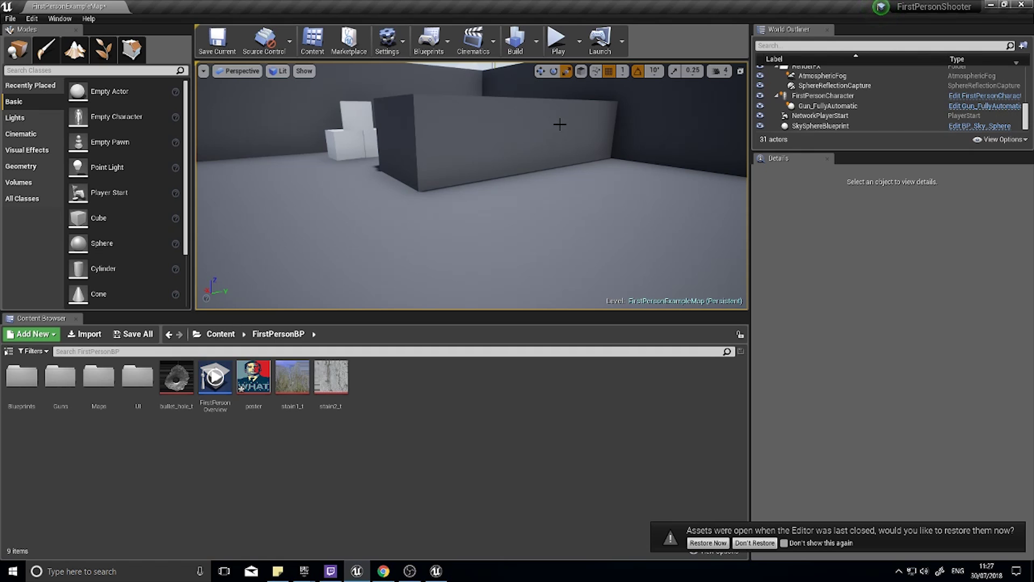
mouse_move(520, 151)
right_down()
mouse_move(518, 133)
mouse_move(483, 131)
mouse_move(500, 153)
right_up()
right_drag(478, 246, 463, 218)
mouse_move(500, 258)
right_down()
mouse_move(495, 273)
mouse_move(497, 261)
right_up()
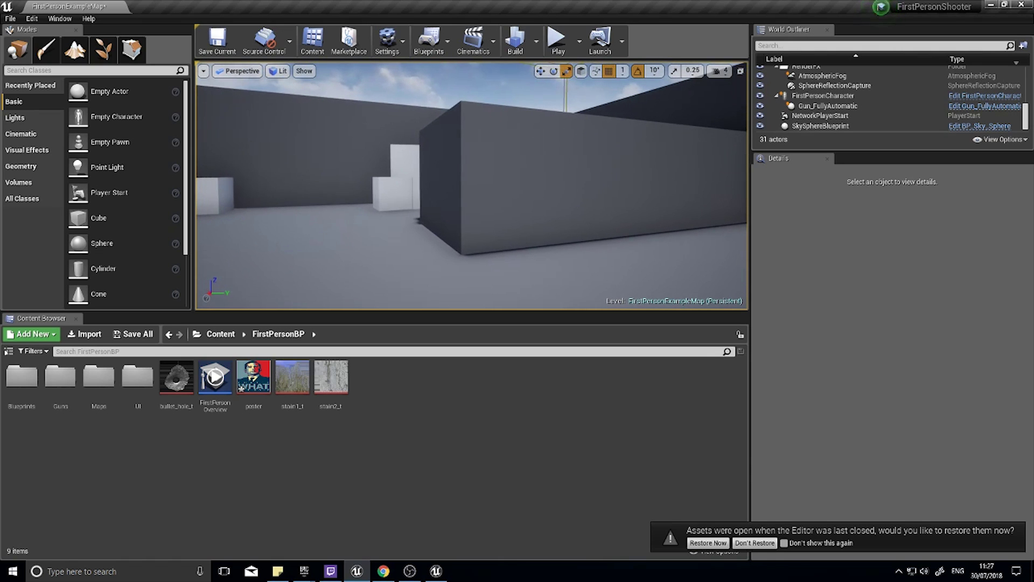
key(d)
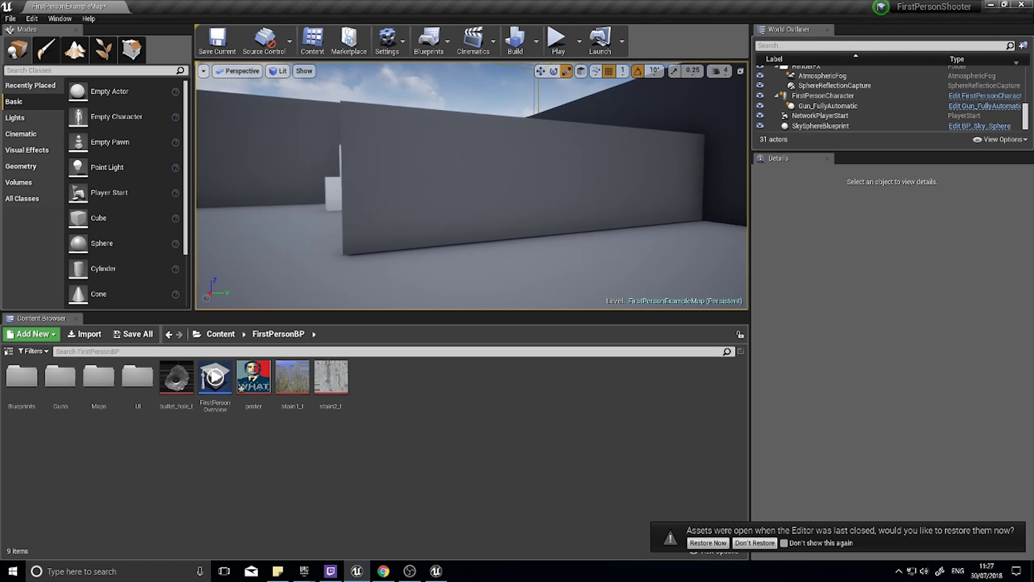
right_drag(508, 257, 512, 256)
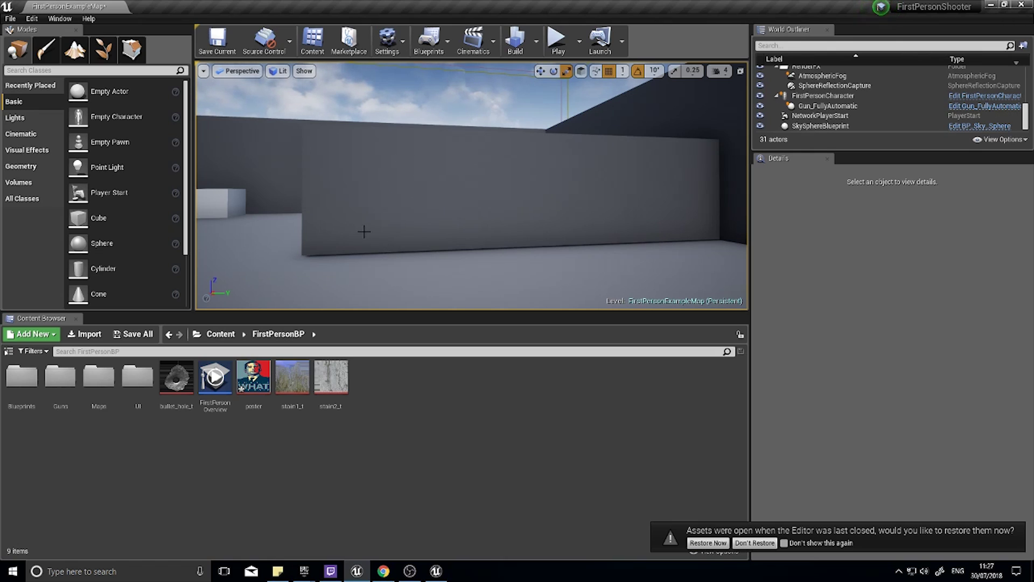
right_drag(409, 207, 544, 213)
right_drag(471, 210, 430, 255)
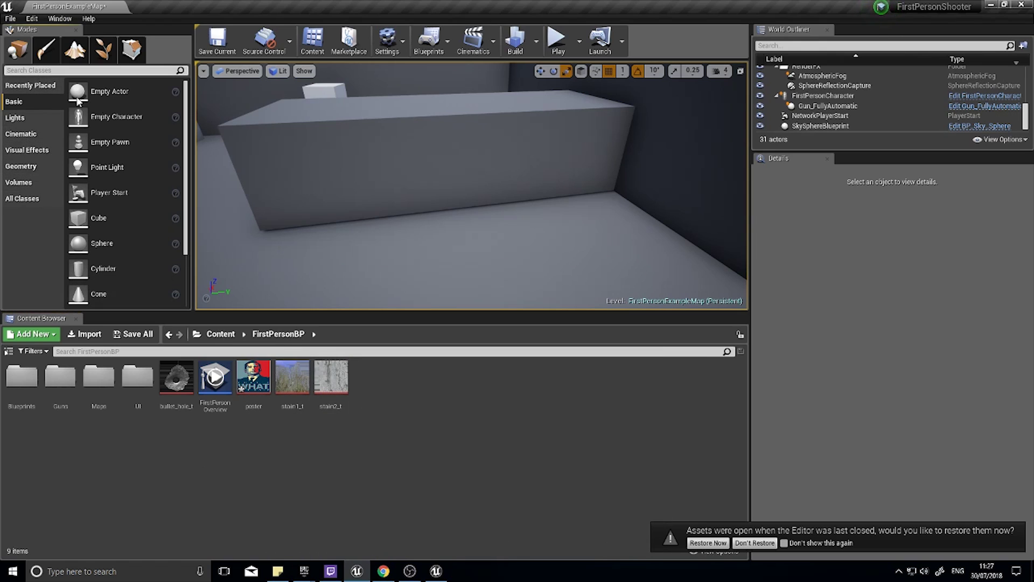
Search the placeable classes for "decal" and place a Deferred Decal in front of the long grey block
mouse_move(381, 249)
right_down()
mouse_move(372, 280)
mouse_move(368, 242)
mouse_move(381, 248)
right_up()
key(w)
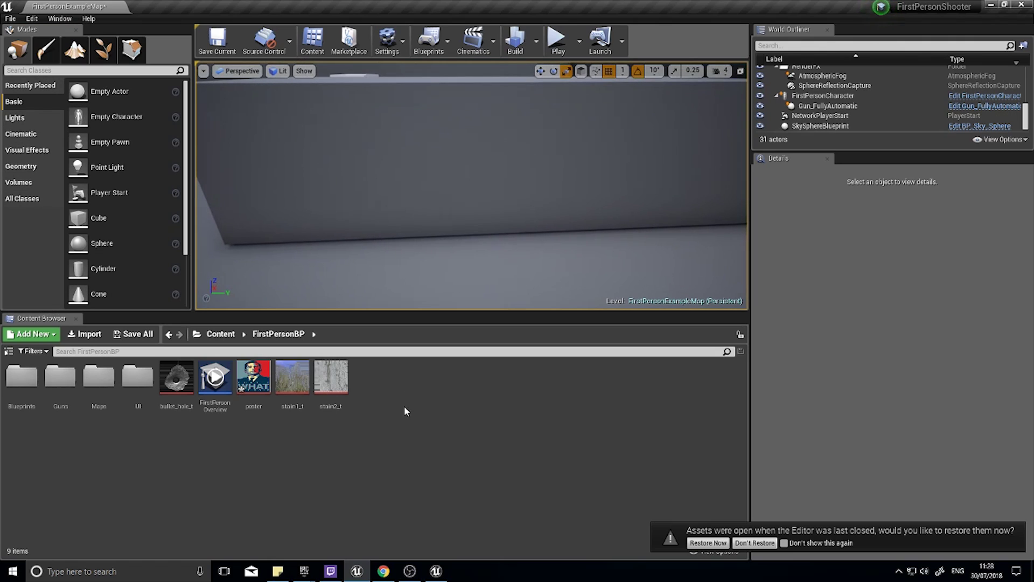
click(56, 72)
text(d)
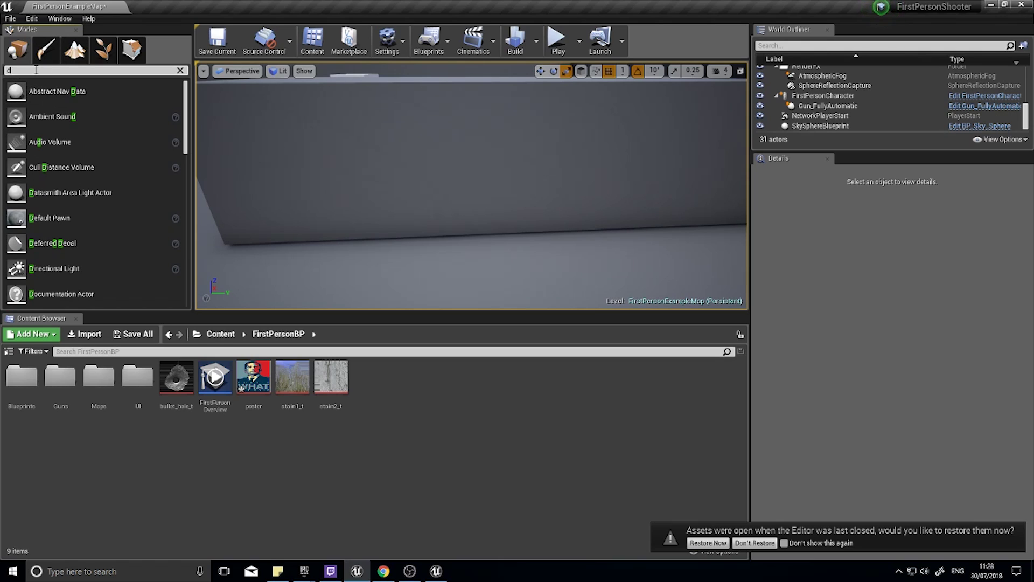
text(ecal)
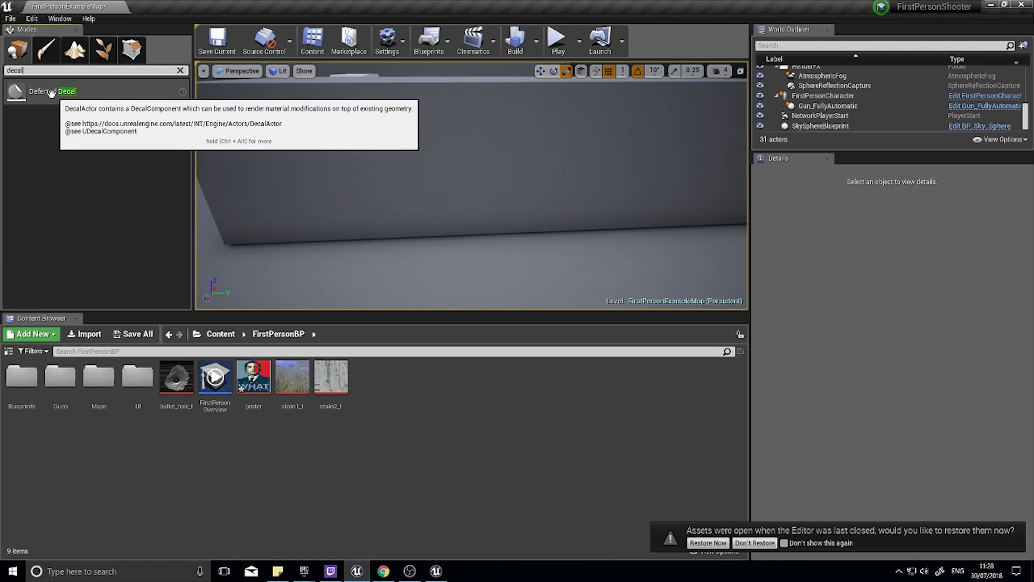
drag(51, 93, 457, 164)
Move the decal actor over the floor beside the grey block, to about X 31, Y 1220, Z 265
right_drag(457, 164, 614, 165)
key(w)
drag(349, 194, 520, 222)
right_drag(506, 226, 458, 196)
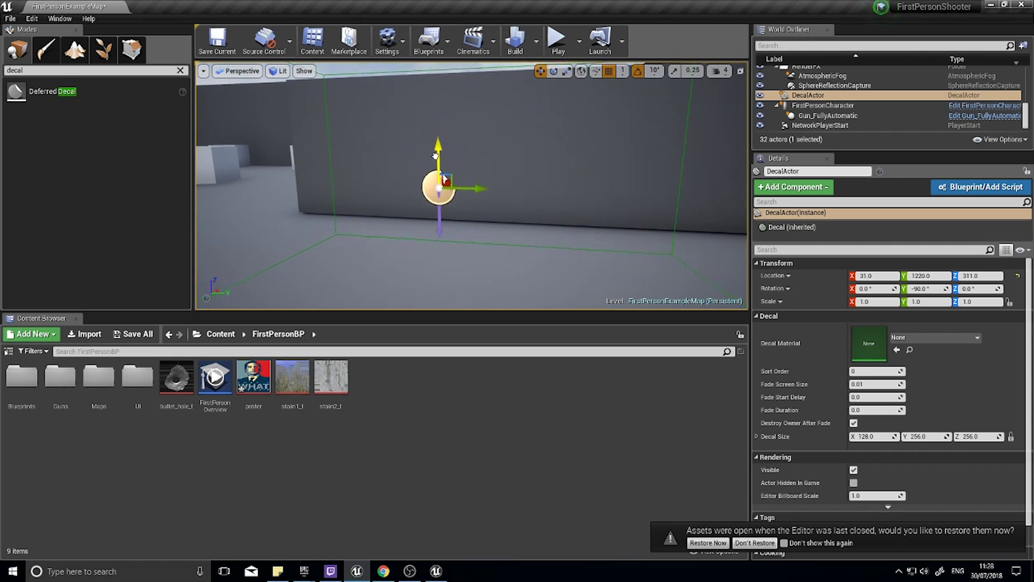
drag(435, 158, 442, 235)
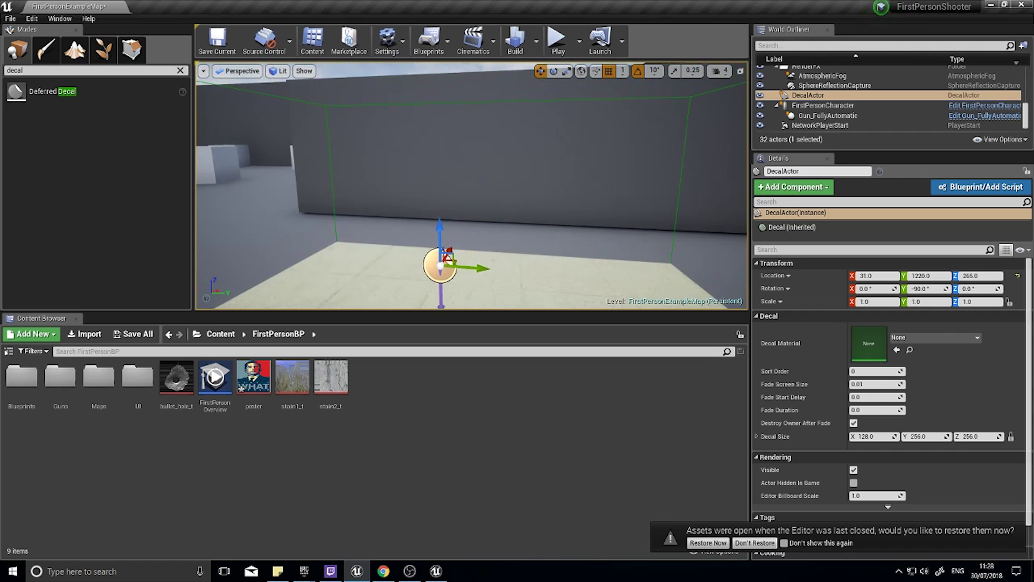
Move the decal to the block's edge at about X 264, Y 786 so it projects onto both floor and wall
right_drag(544, 161, 601, 208)
right_drag(467, 241, 429, 198)
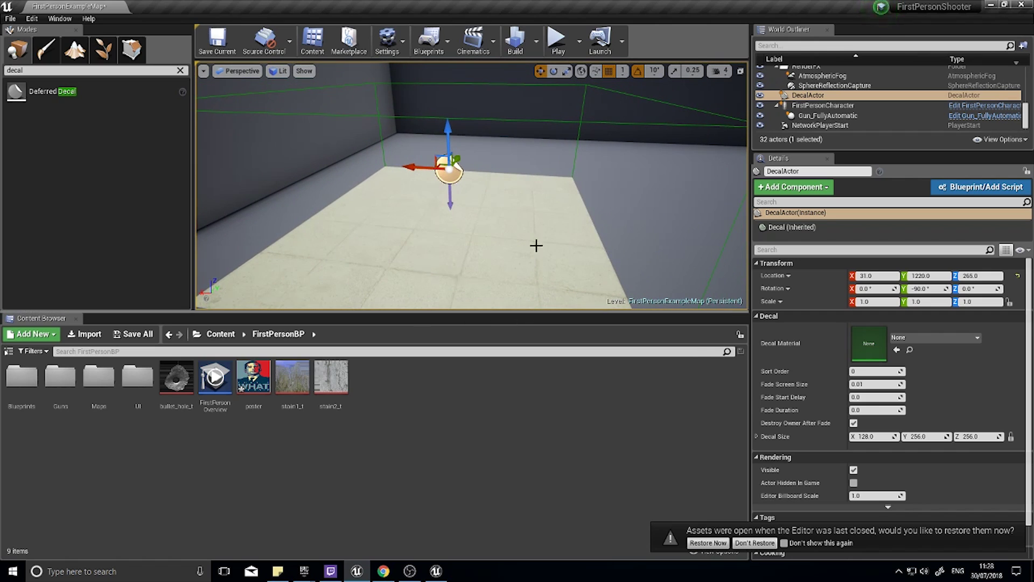
right_drag(547, 243, 507, 225)
mouse_move(514, 288)
right_down()
mouse_move(522, 284)
mouse_move(498, 278)
mouse_move(544, 278)
mouse_move(531, 287)
right_up()
right_drag(531, 167, 526, 167)
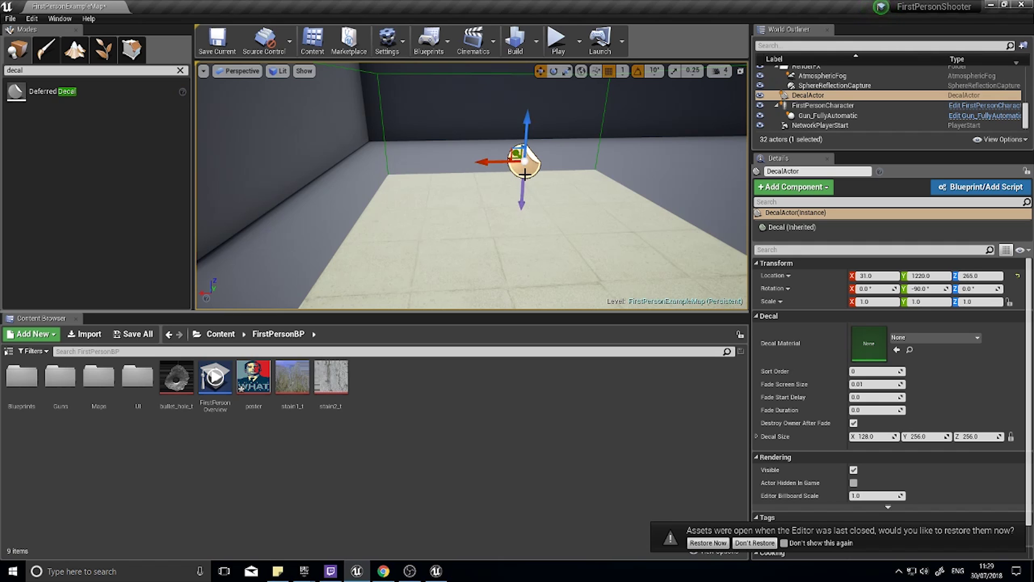
drag(479, 160, 315, 165)
right_drag(315, 167, 258, 229)
right_drag(350, 200, 484, 222)
drag(546, 197, 351, 157)
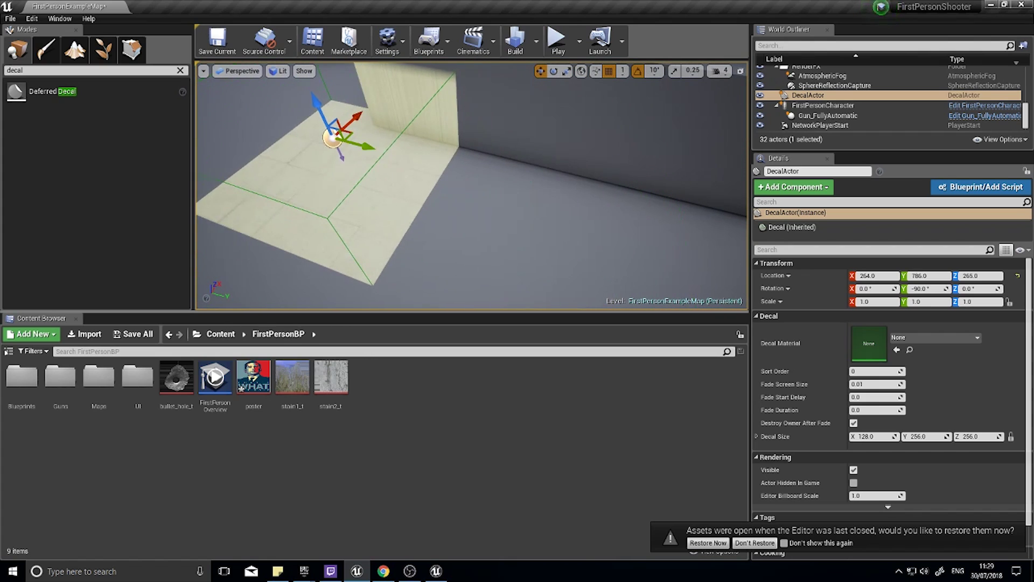
Move the decal over the block to about X 746 and stretch its X scale to about 2.13
right_drag(394, 187, 493, 209)
drag(389, 167, 343, 92)
right_drag(383, 171, 368, 108)
key(r)
drag(374, 241, 385, 286)
Examine from several sides how the stretched decal projects onto the block's top, its end face and the floor
right_drag(385, 287, 385, 348)
key(w)
right_drag(447, 127, 417, 124)
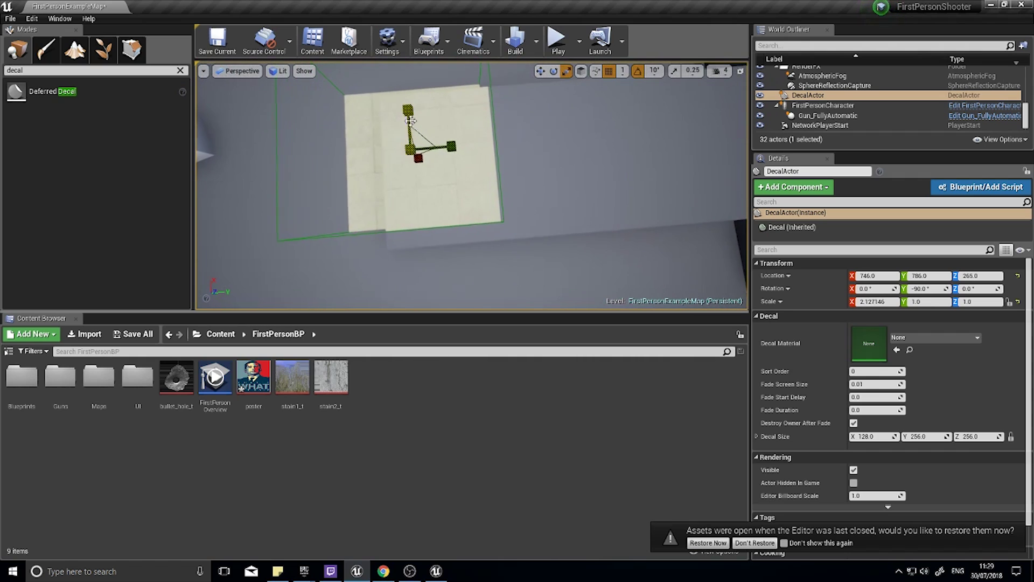
key(a)
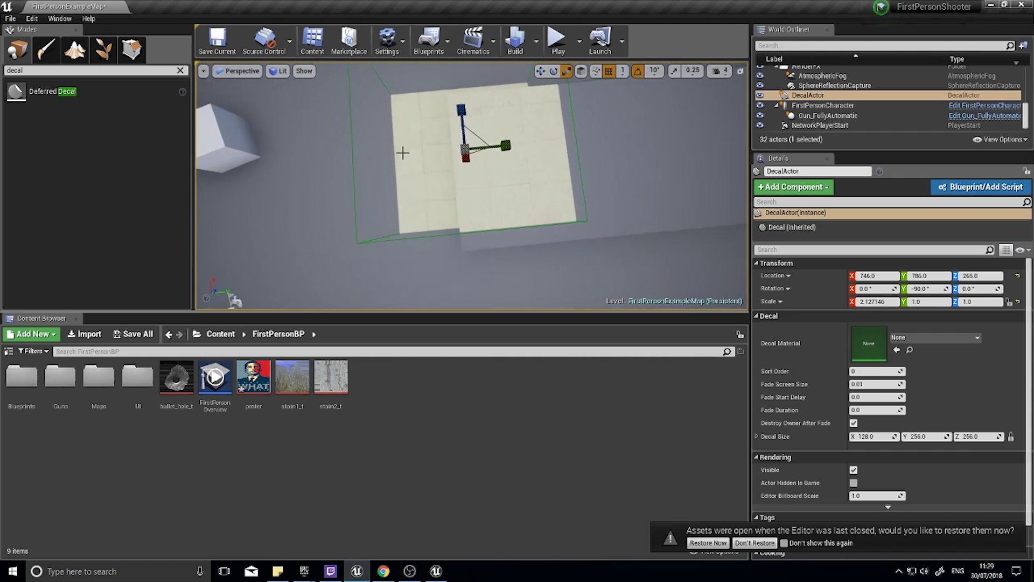
right_drag(428, 162, 416, 198)
key(a)
key(w)
key(d)
right_drag(492, 259, 342, 250)
key(a)
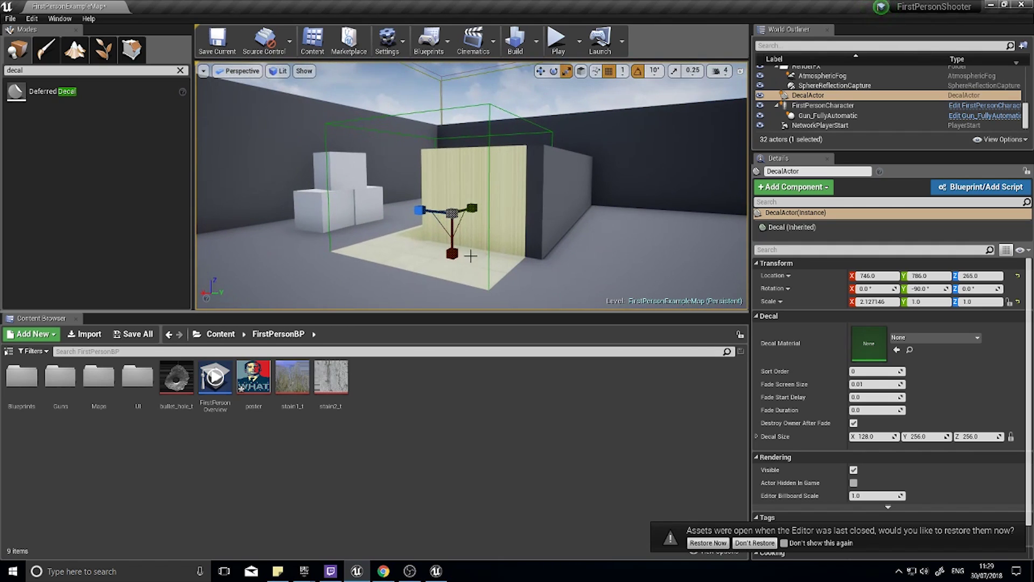
Move the decal off the block onto the open floor in front of it, to about X 132, Y 907
drag(438, 213, 630, 264)
key(d)
right_drag(630, 264, 544, 272)
drag(590, 219, 636, 214)
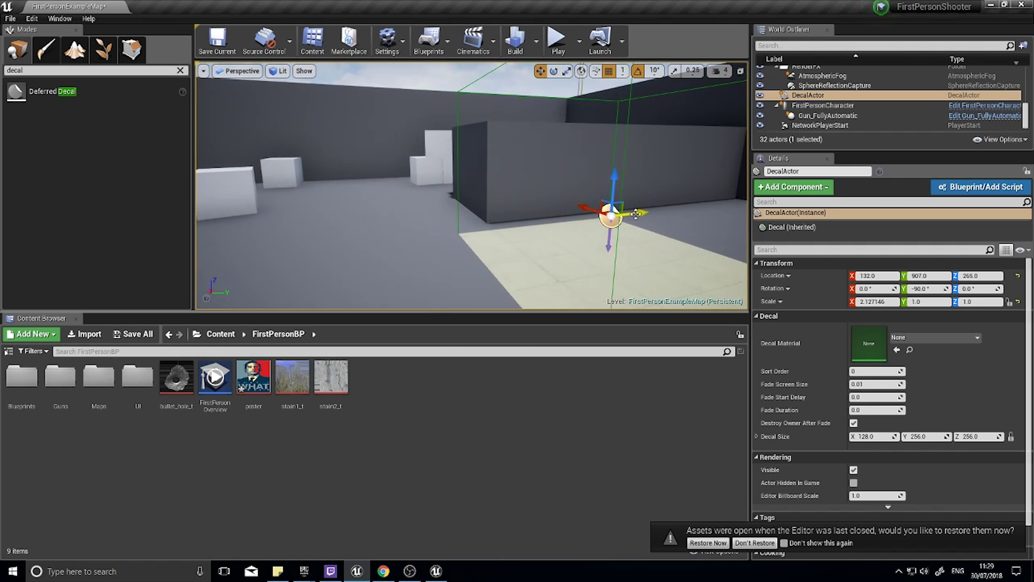
Reduce the decal's X scale to about 0.54 and lower it to about Z 213 so it projects onto the floor
drag(608, 253, 609, 237)
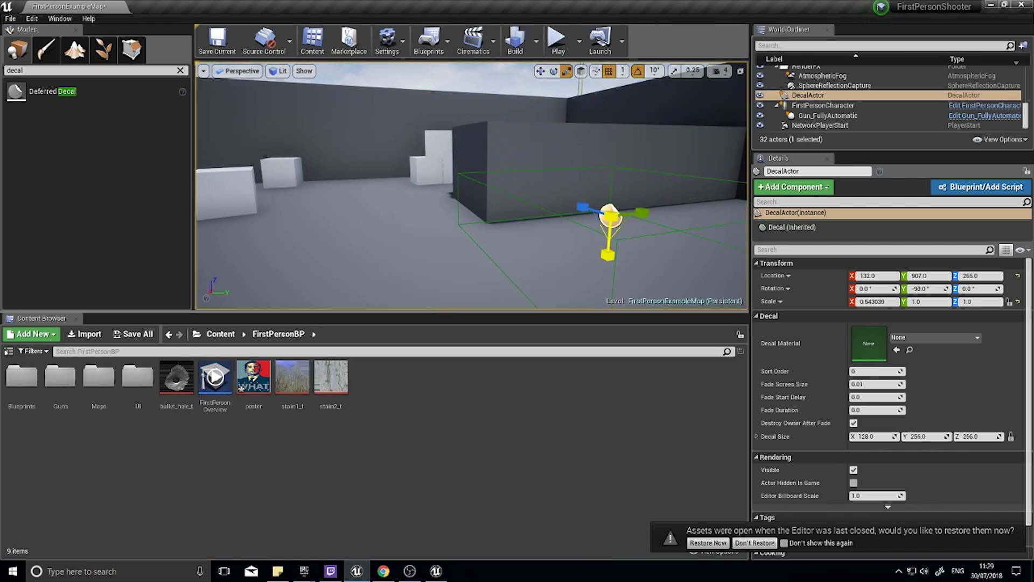
drag(616, 187, 615, 202)
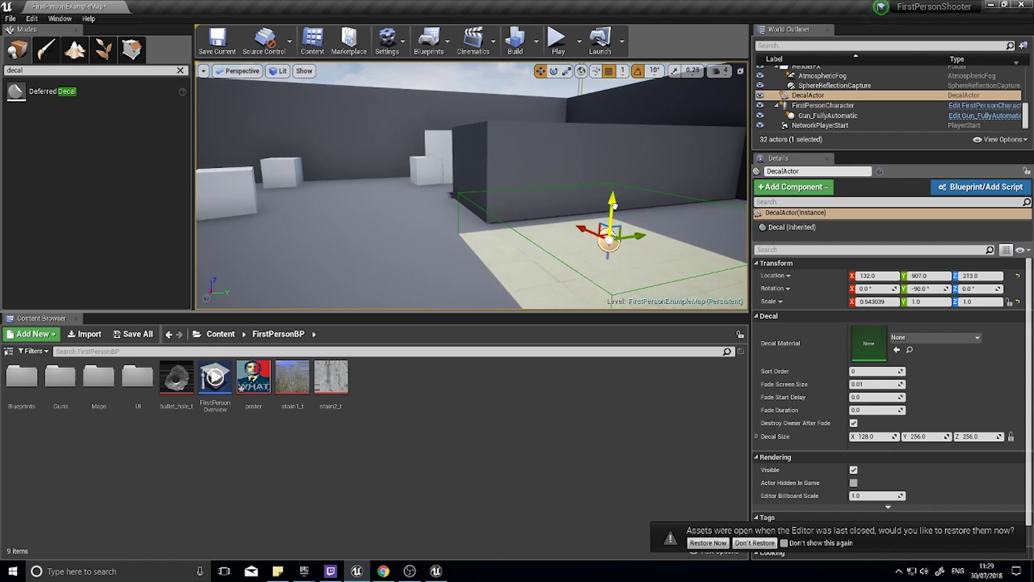
key(d)
right_drag(534, 241, 457, 255)
key(d)
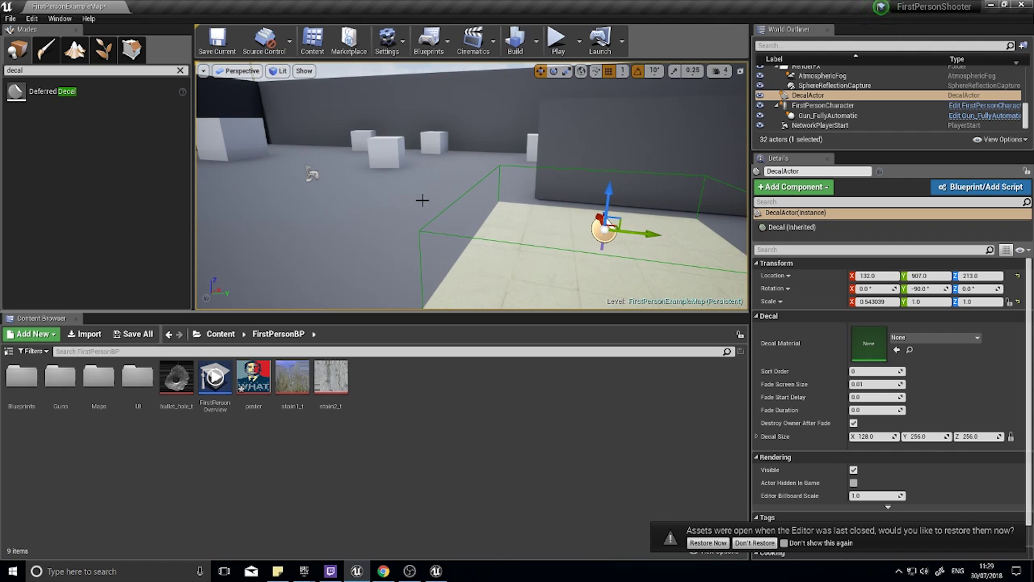
Open the stain1_t texture to inspect its transparency, and close it again
right_drag(203, 79, 203, 79)
click(292, 376)
double_click(292, 376)
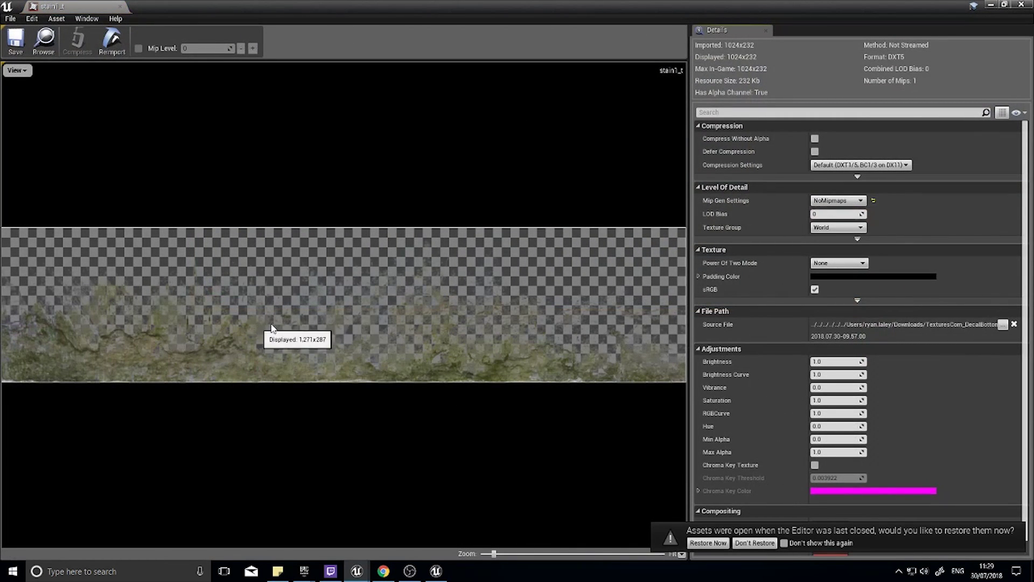
click(1021, 5)
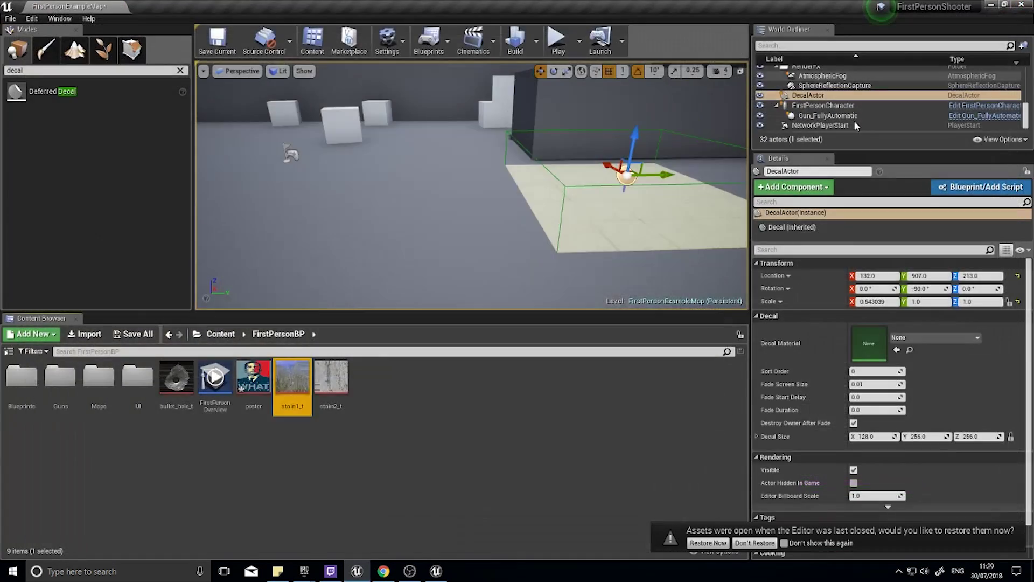
Create a material from the stain1_t texture and name it stain1_decal
right_click(298, 373)
click(343, 69)
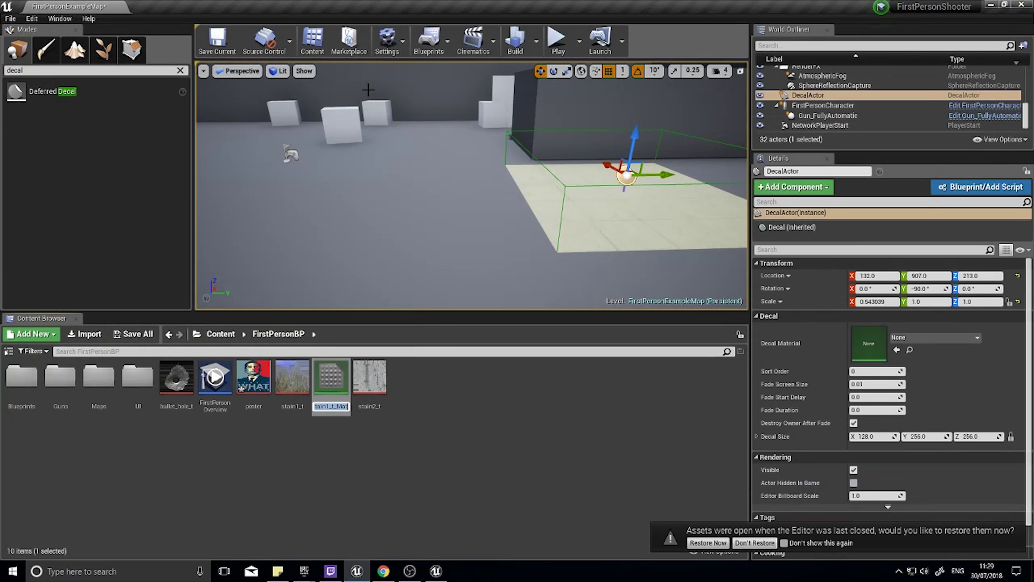
key(Right)
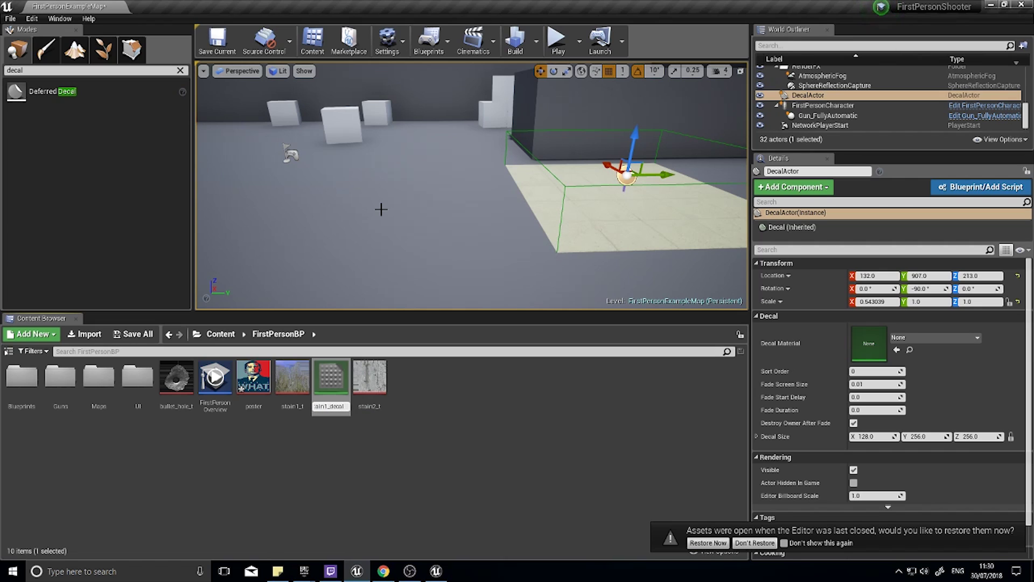
key(Return)
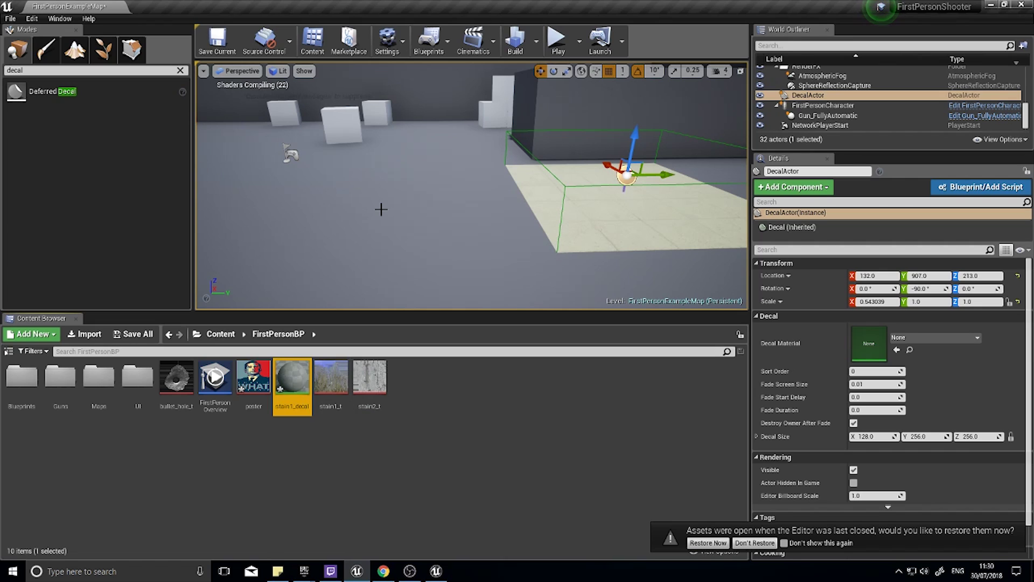
Open the stain1_decal material and space its Texture Sample node and result node further apart
double_click(295, 376)
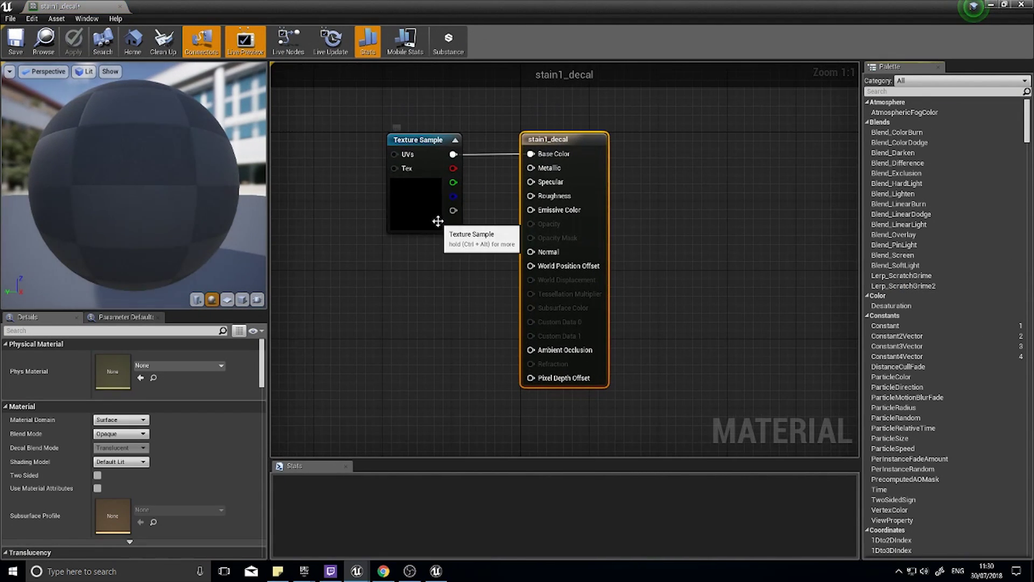
drag(532, 188, 400, 187)
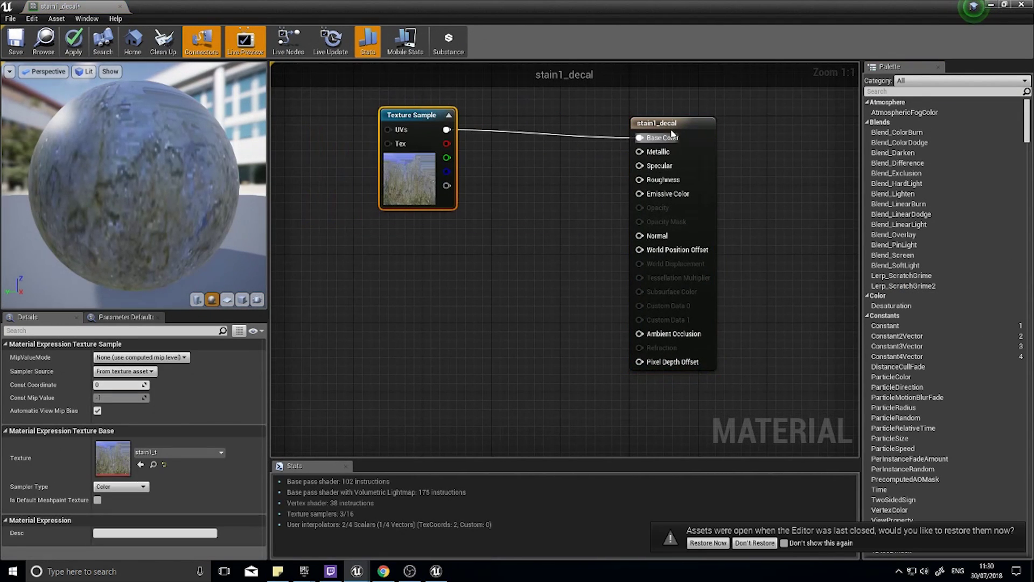
drag(671, 125, 697, 108)
drag(403, 168, 394, 185)
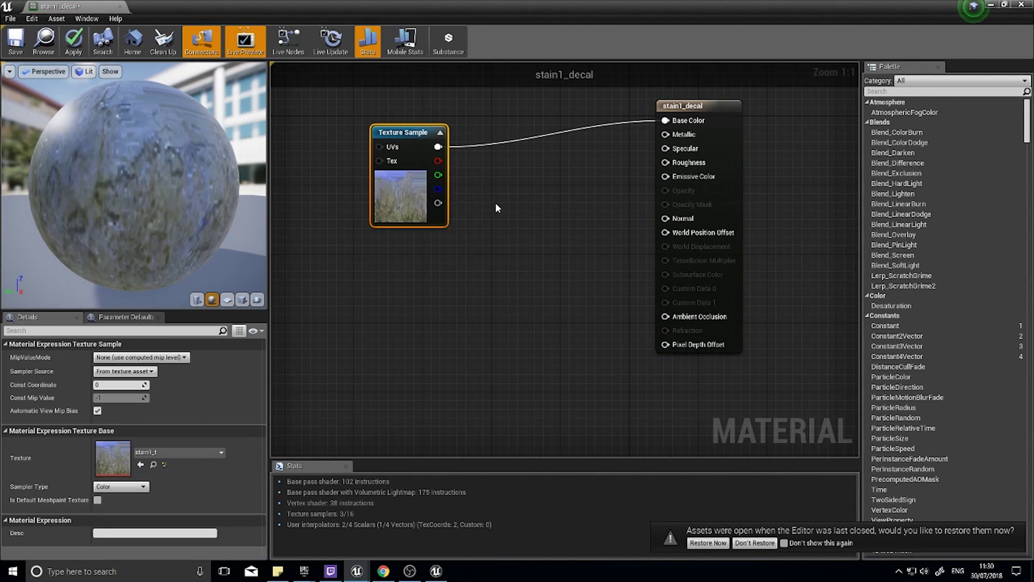
right_drag(496, 208, 461, 237)
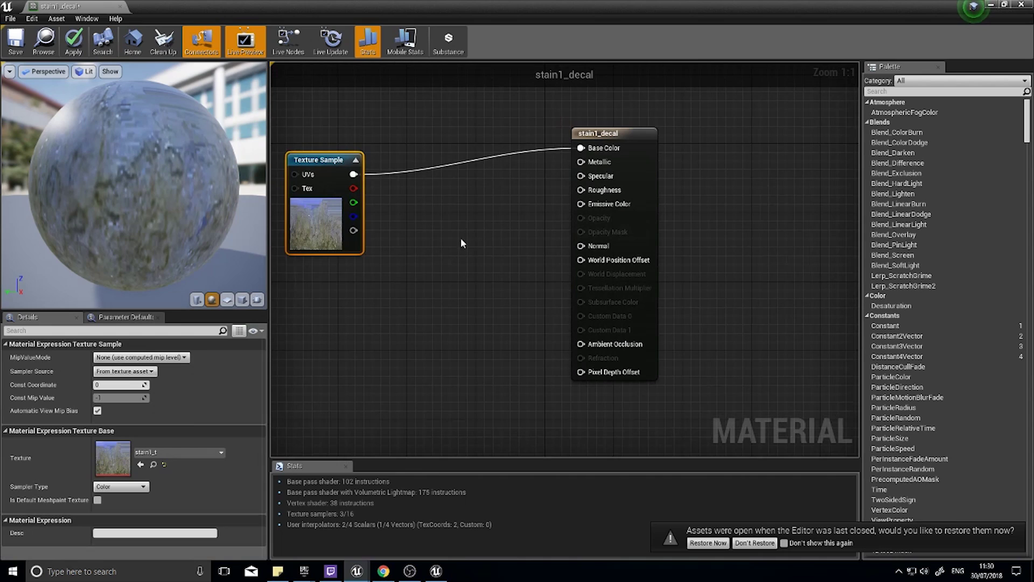
Set the stain1_decal material's domain to Deferred Decal and rearrange the result and Texture Sample nodes
click(644, 140)
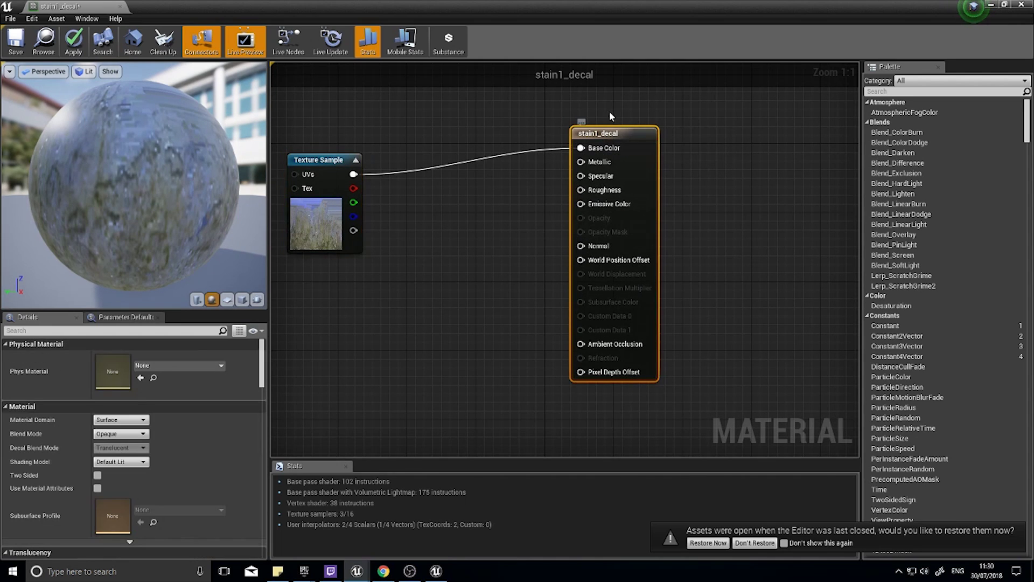
drag(640, 138, 622, 124)
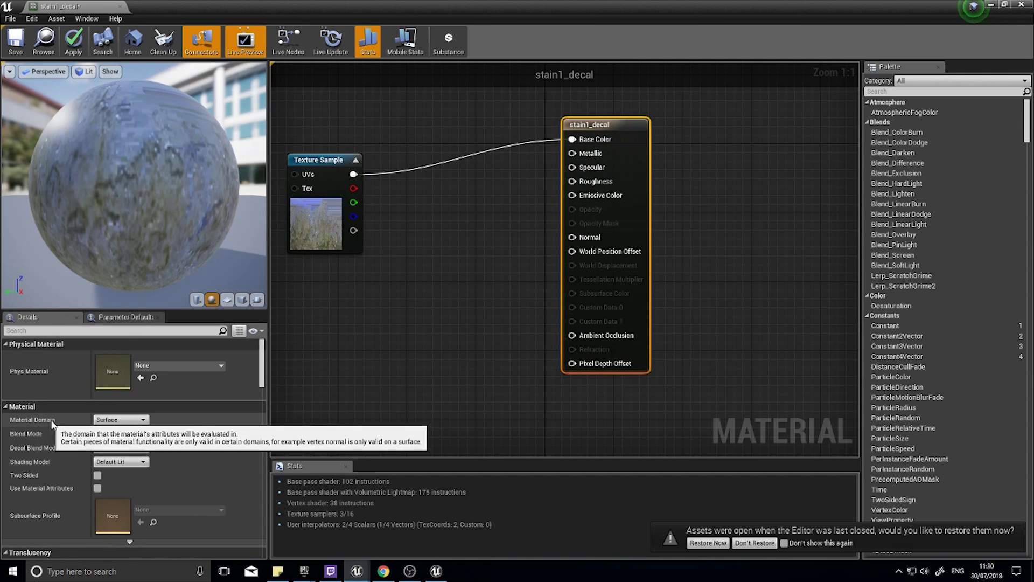
click(120, 420)
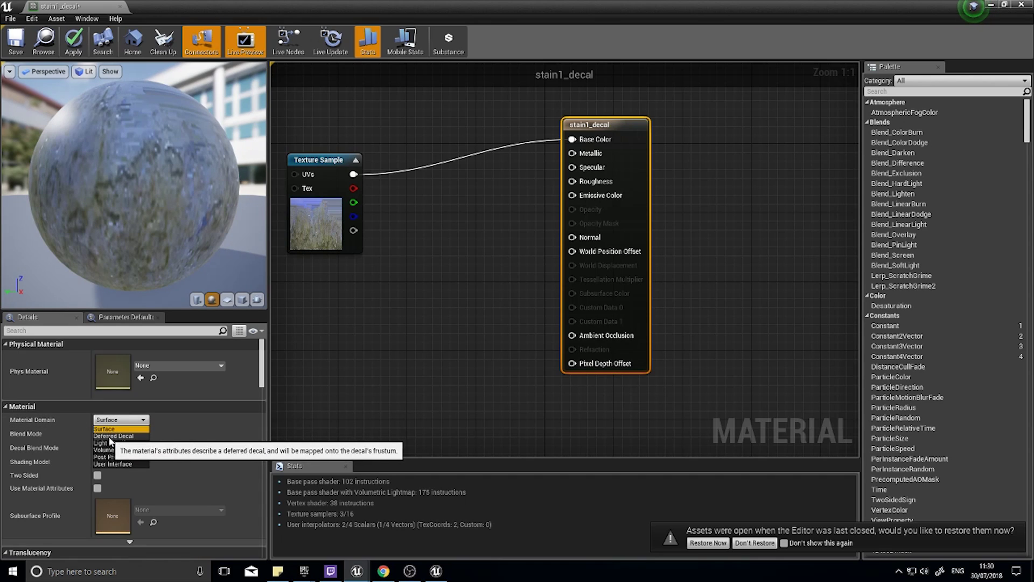
click(114, 437)
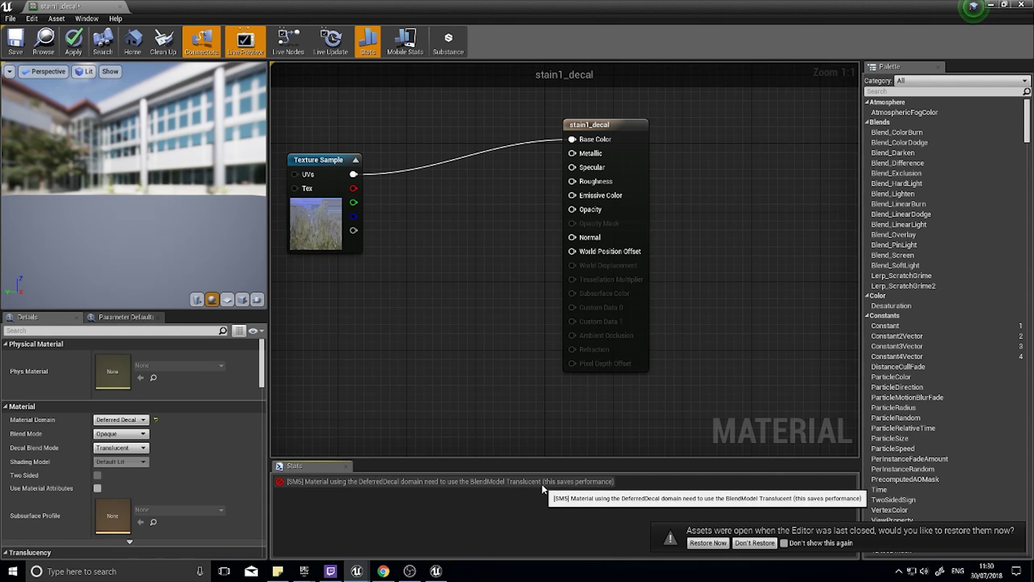
right_drag(381, 263, 476, 270)
drag(426, 255, 457, 237)
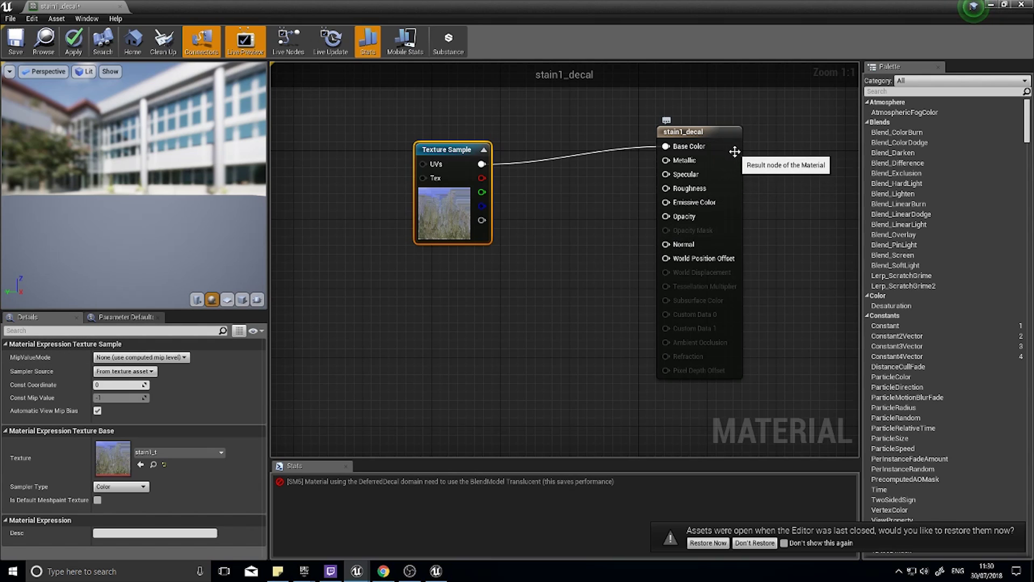
Set the stain1_decal material's blend mode to Translucent and turn the preview sphere to check it
click(716, 145)
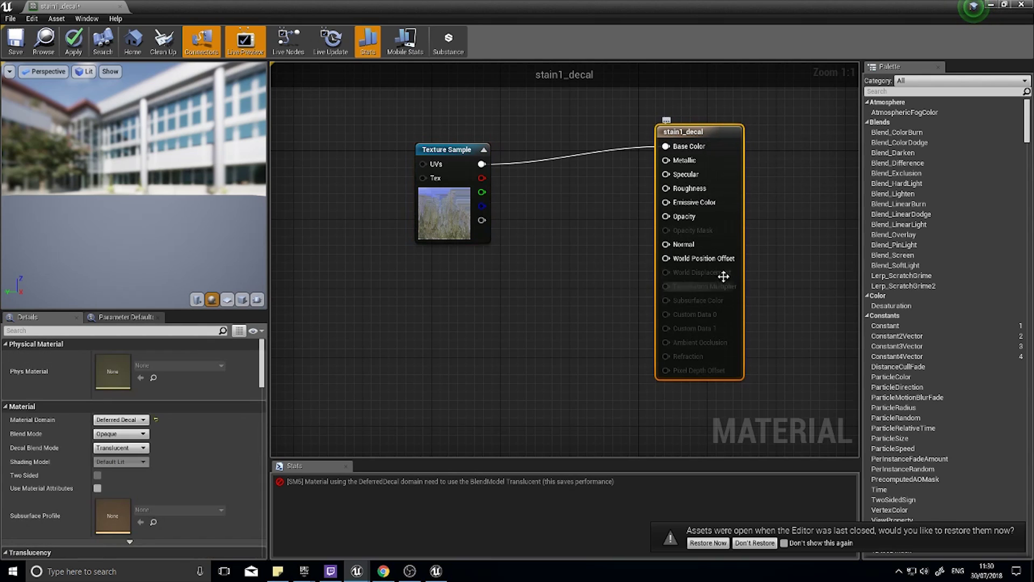
click(125, 436)
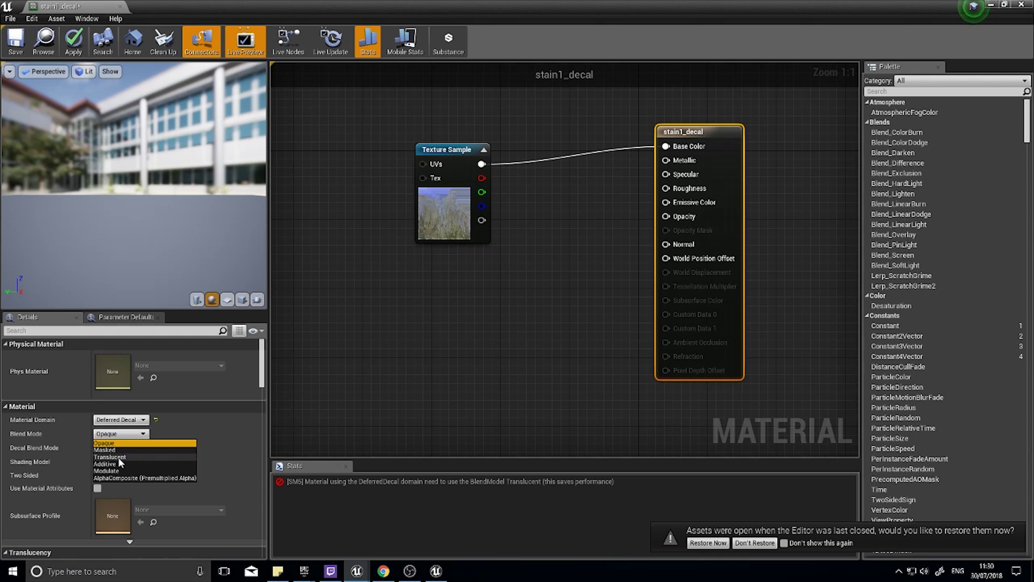
click(118, 457)
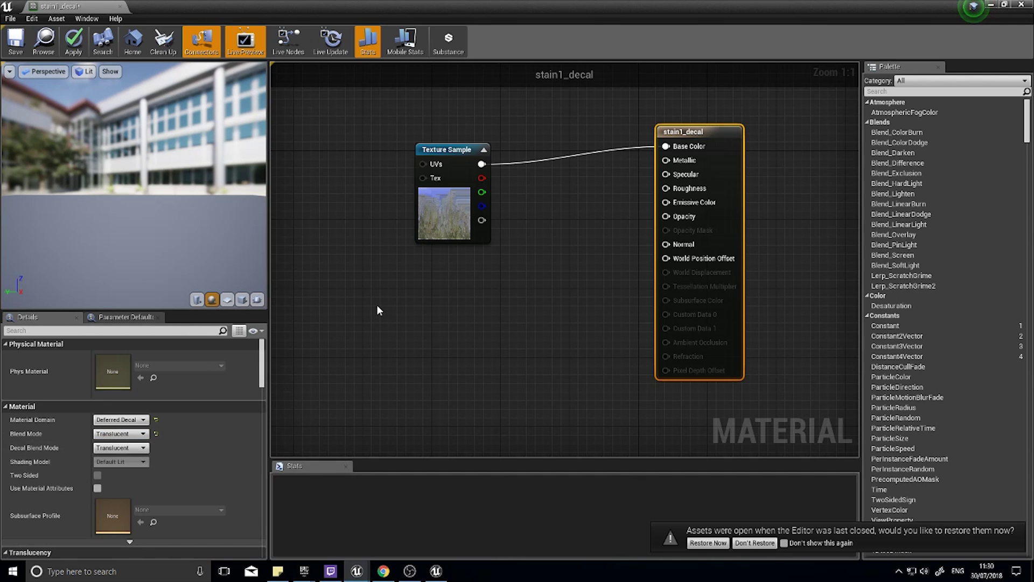
drag(152, 204, 134, 232)
drag(183, 174, 183, 167)
Open the Texture Sample node's stain1_t texture, look at its color channel options and transparency, and close it
click(439, 217)
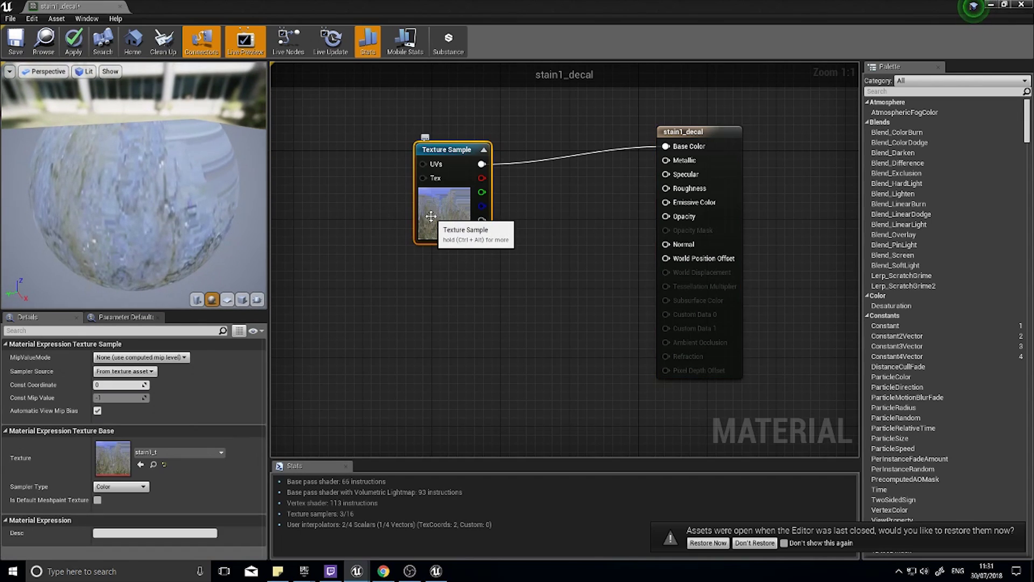
double_click(127, 458)
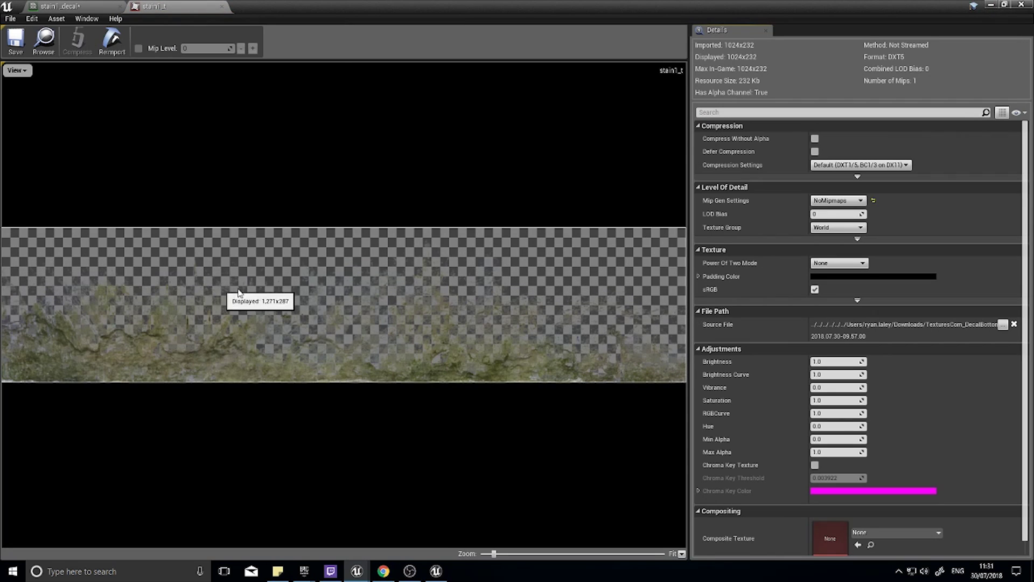
click(16, 70)
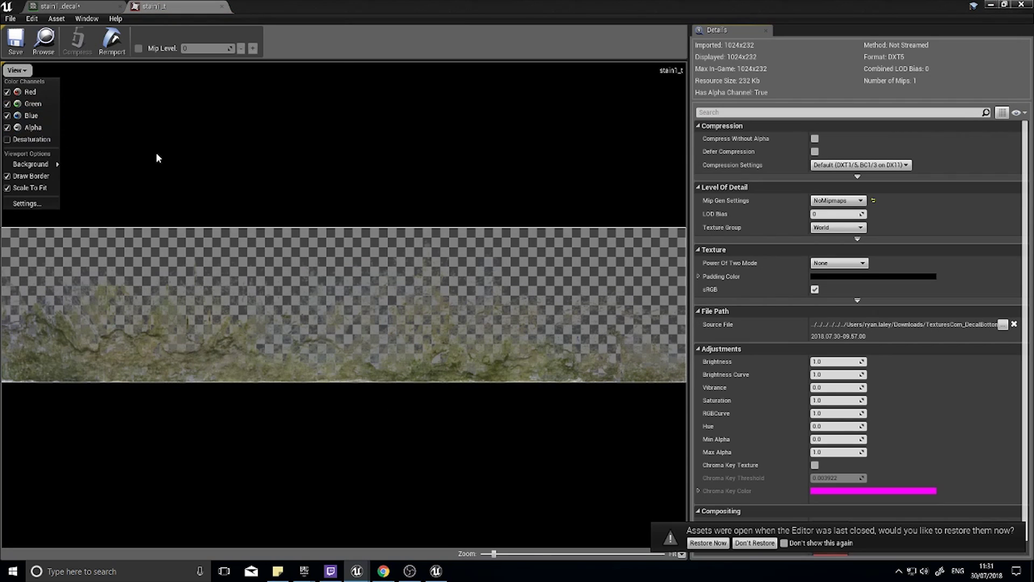
click(349, 286)
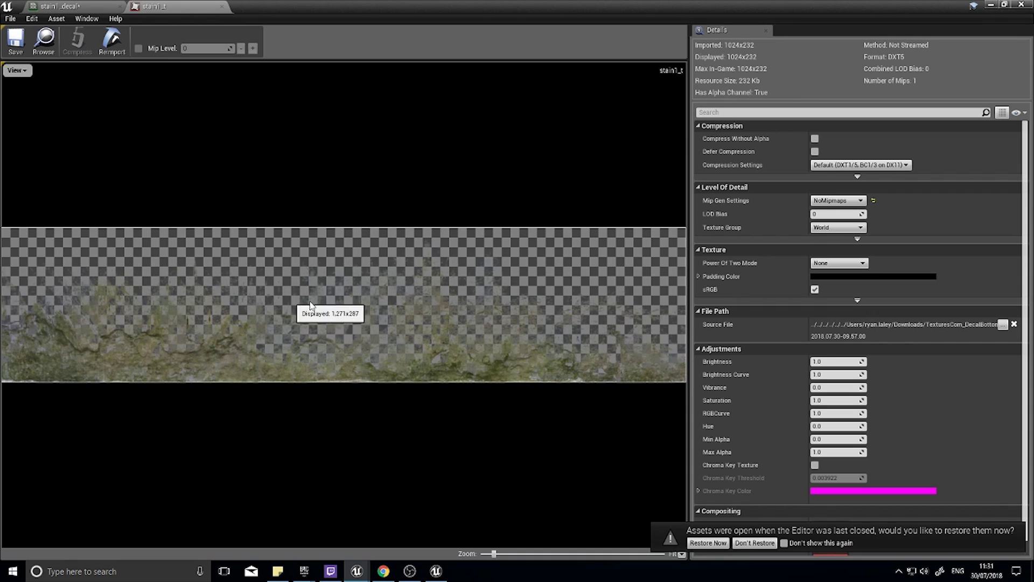
click(221, 7)
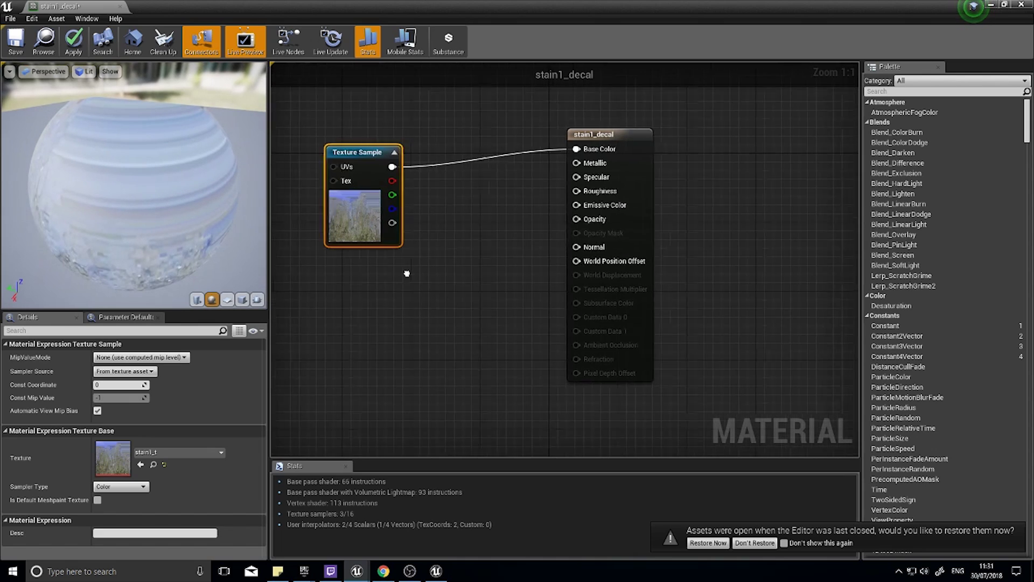
Connect the Texture Sample's alpha output to the material's Opacity input and check the result on the preview sphere
drag(330, 216, 334, 209)
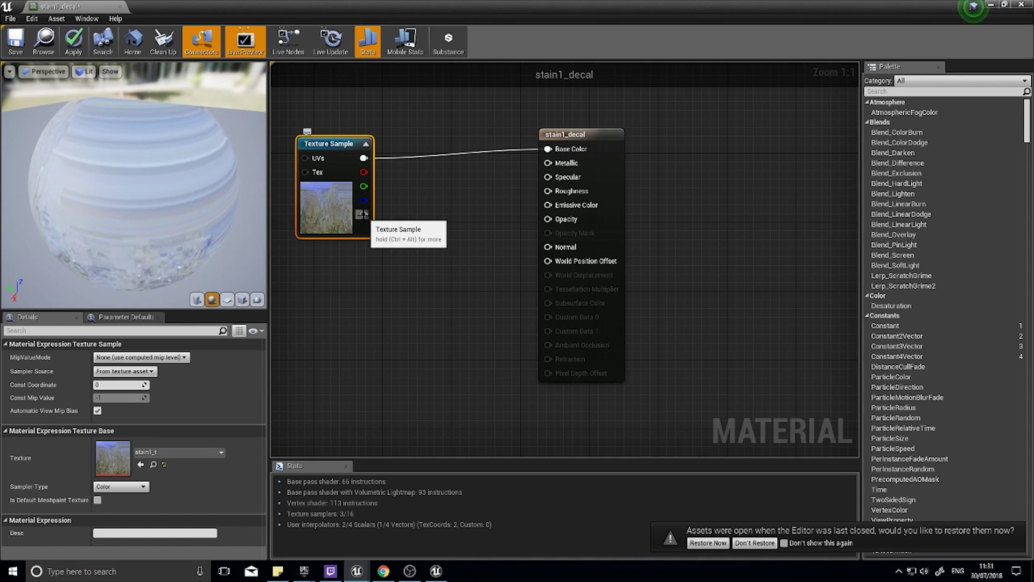
drag(362, 214, 363, 216)
drag(560, 221, 560, 222)
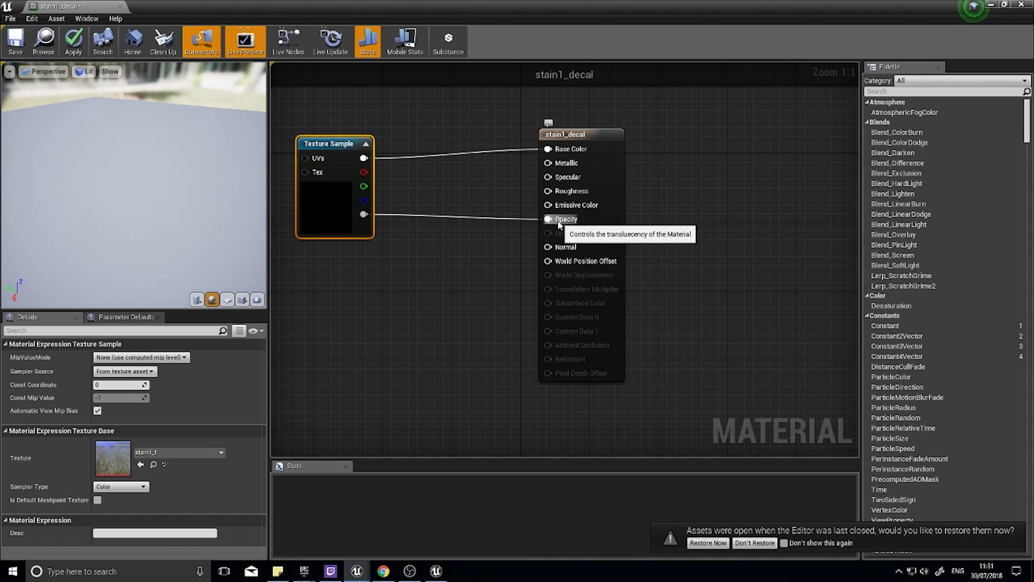
drag(154, 217, 139, 219)
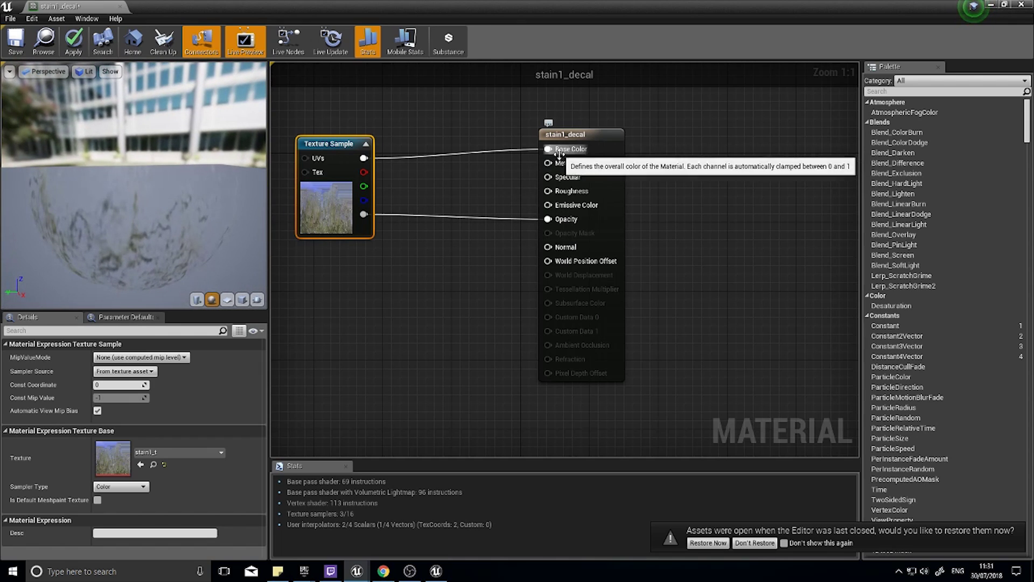
Rewire the Texture Sample's color output from Base Color to Emissive Color, move the node lower, and save the material
alt+click(563, 151)
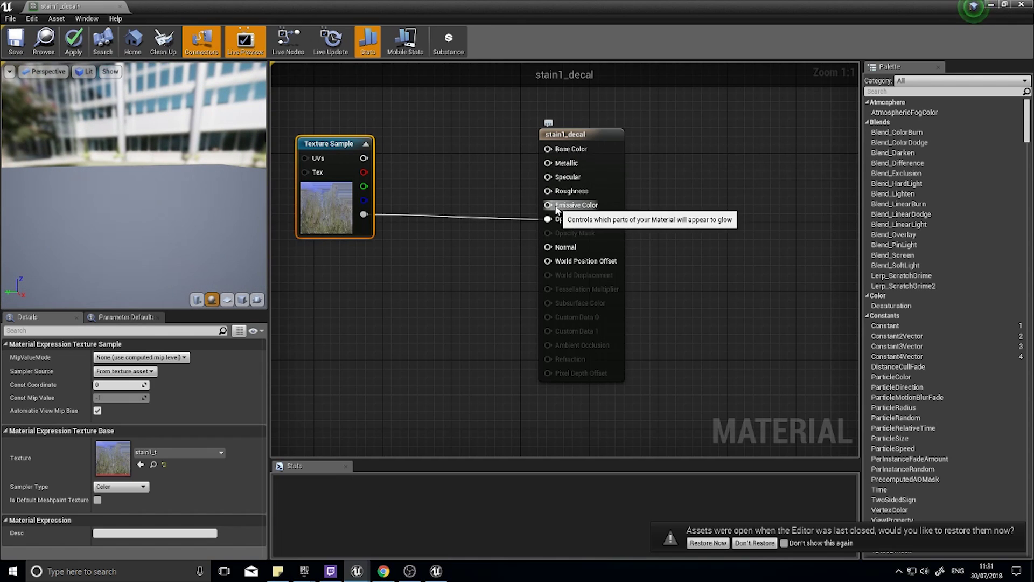
drag(557, 209, 364, 158)
drag(334, 215, 343, 258)
drag(136, 236, 188, 224)
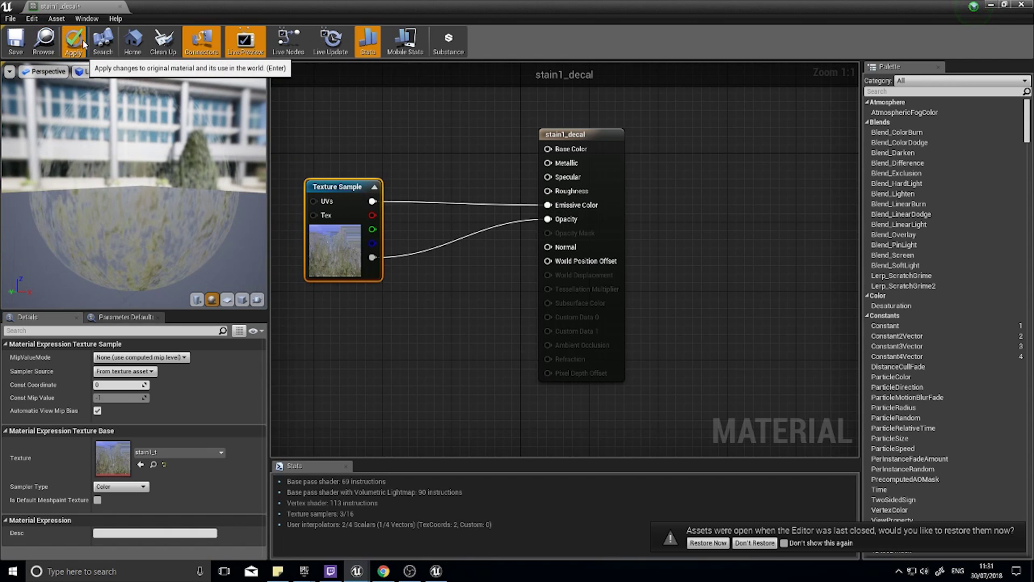
click(16, 47)
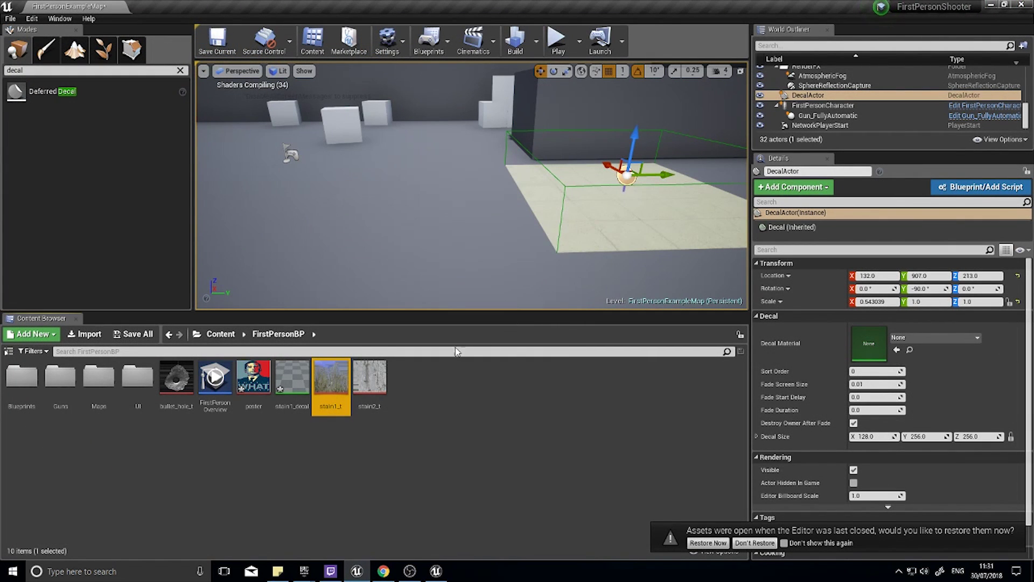
Assign the stain1_decal material to the selected decal actor in the level
right_drag(501, 207, 573, 208)
drag(293, 378, 875, 343)
right_drag(669, 253, 601, 246)
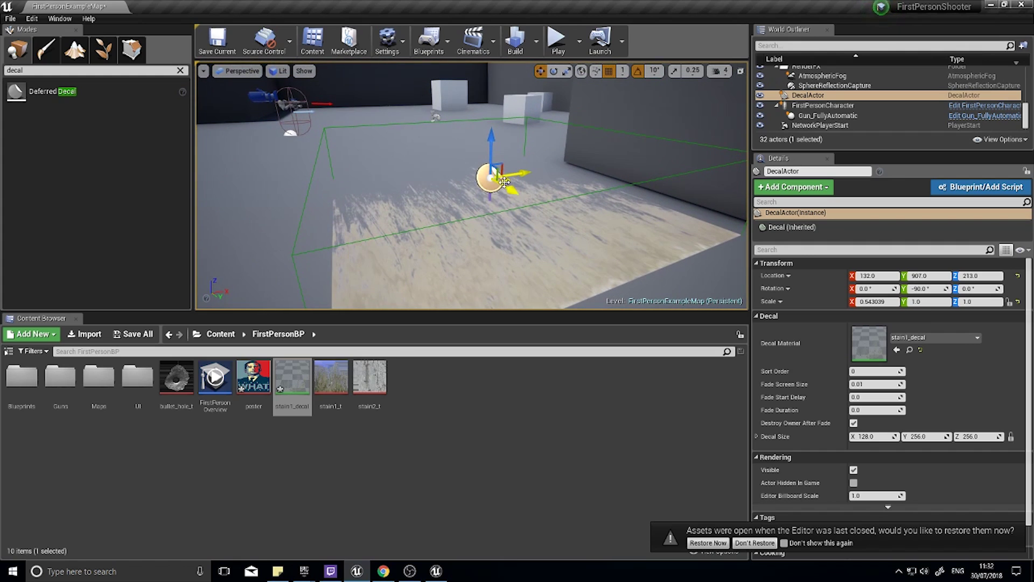
Rotate the decal upright to about 90°, 0°, 0° and move it to X 440 so it projects onto the dark block's wall
key(e)
drag(512, 178, 526, 216)
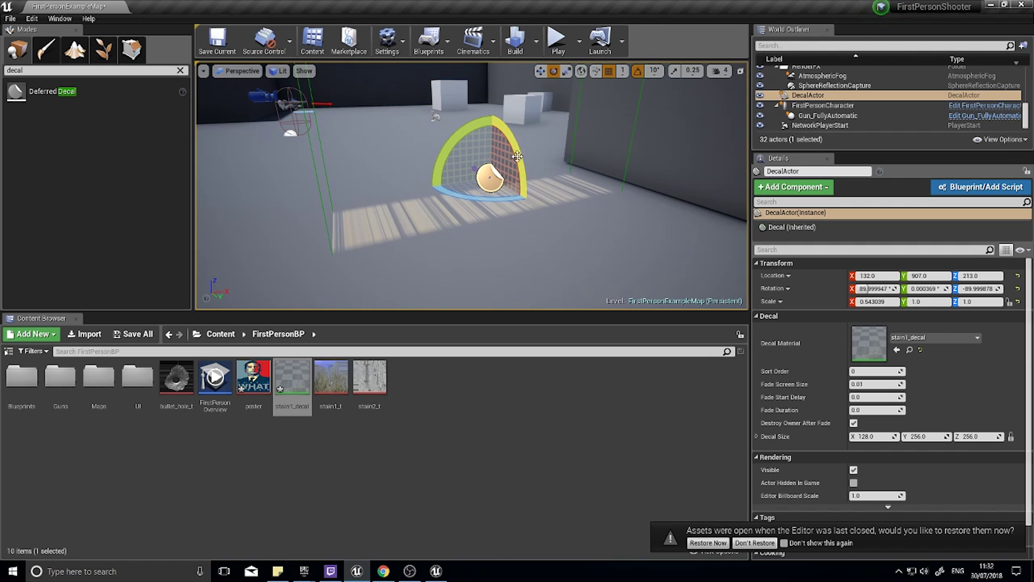
drag(470, 191, 629, 159)
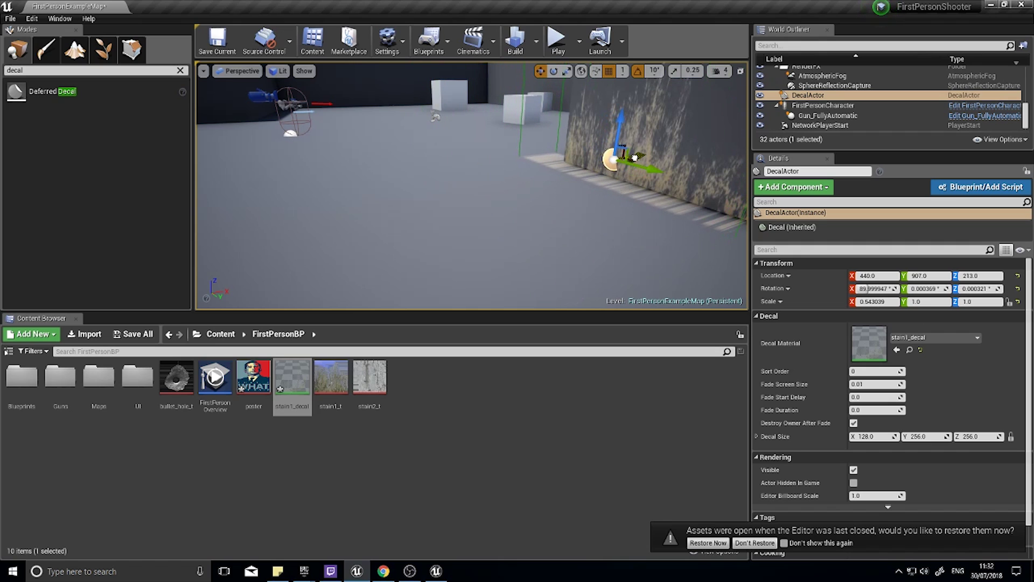
Scale the decal to about 0.54, 0.32, 0.73 and position it at Y 941, Z 254 along the wall's base
key(f)
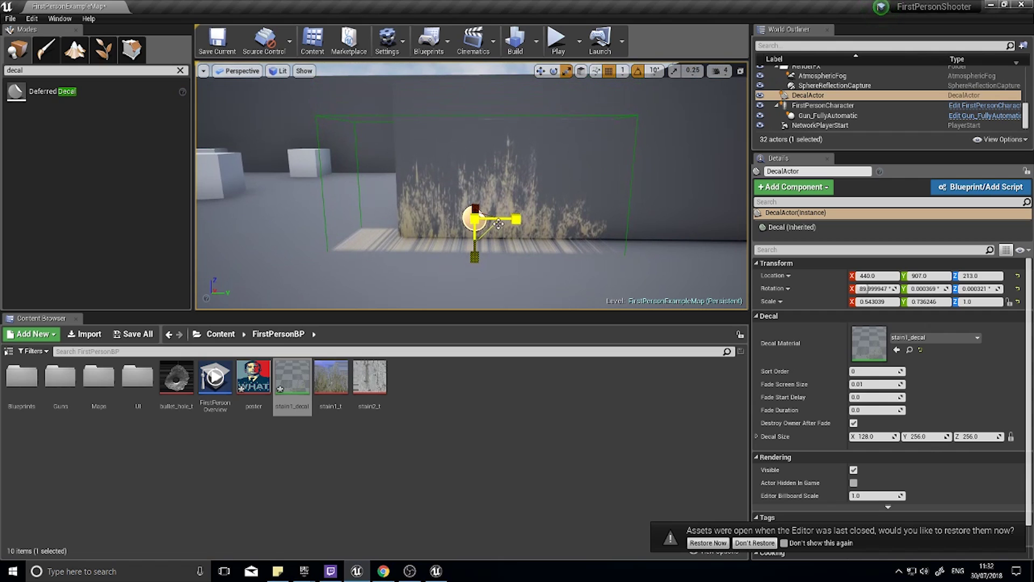
drag(477, 200, 471, 102)
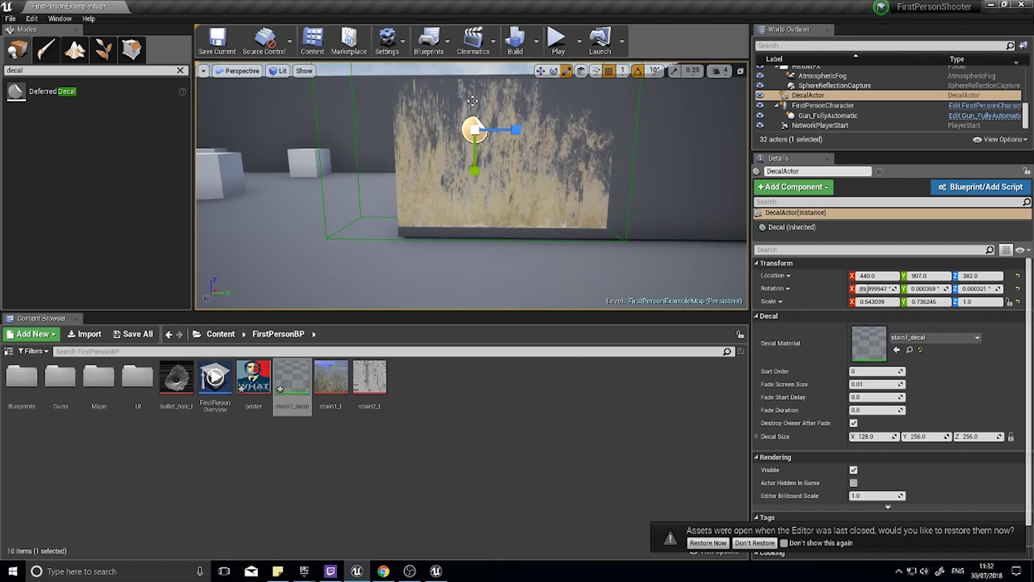
drag(477, 172, 478, 137)
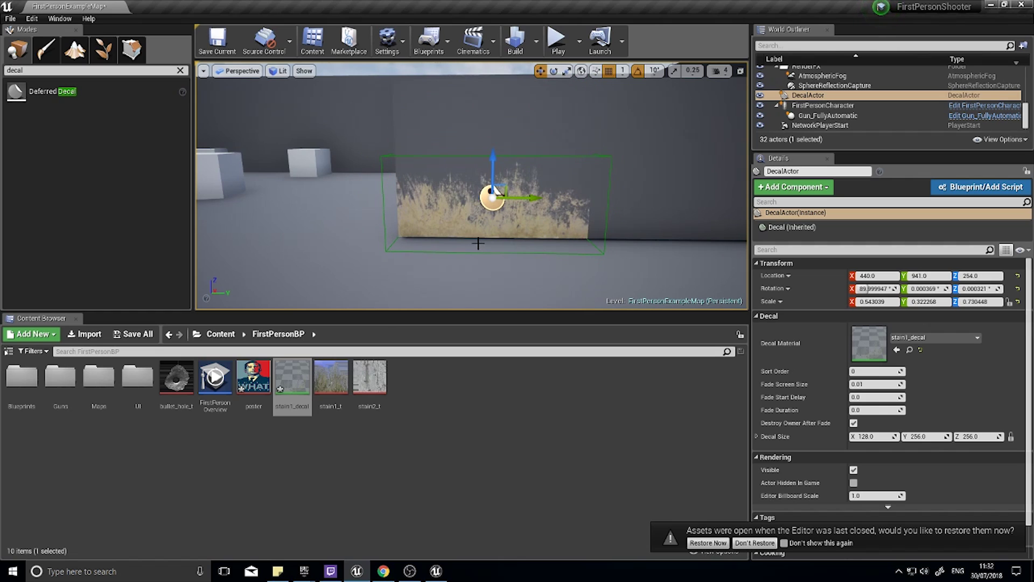
Play the level, examine the stain decal on the wall and around the block's corner, and stop playing
click(556, 39)
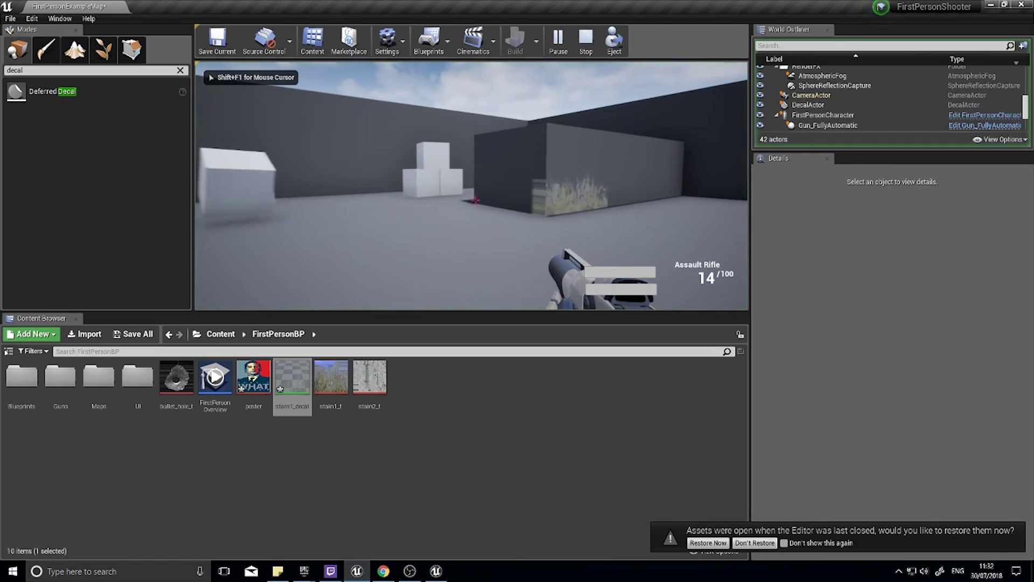
key(w)
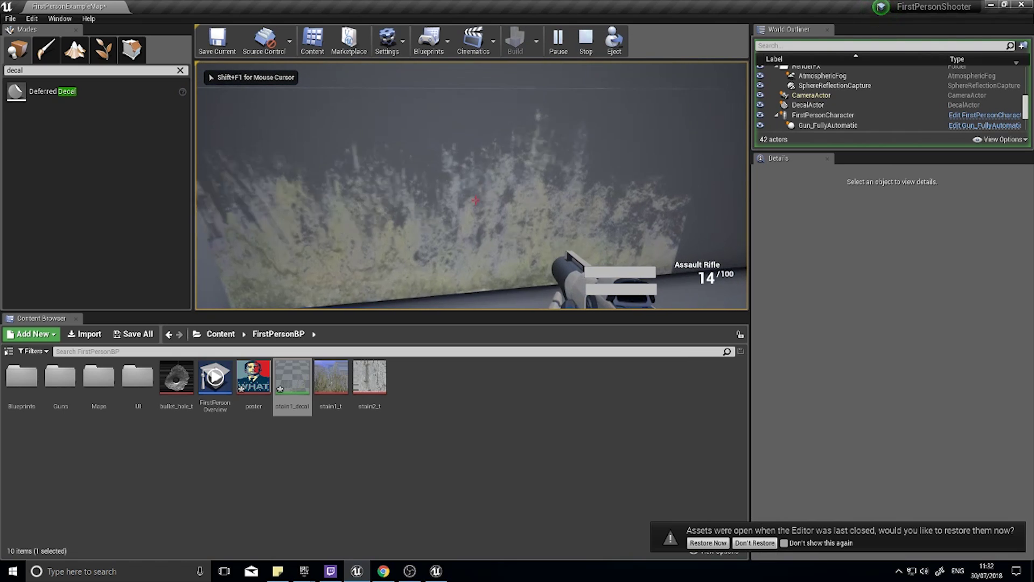
key(s)
key(a)
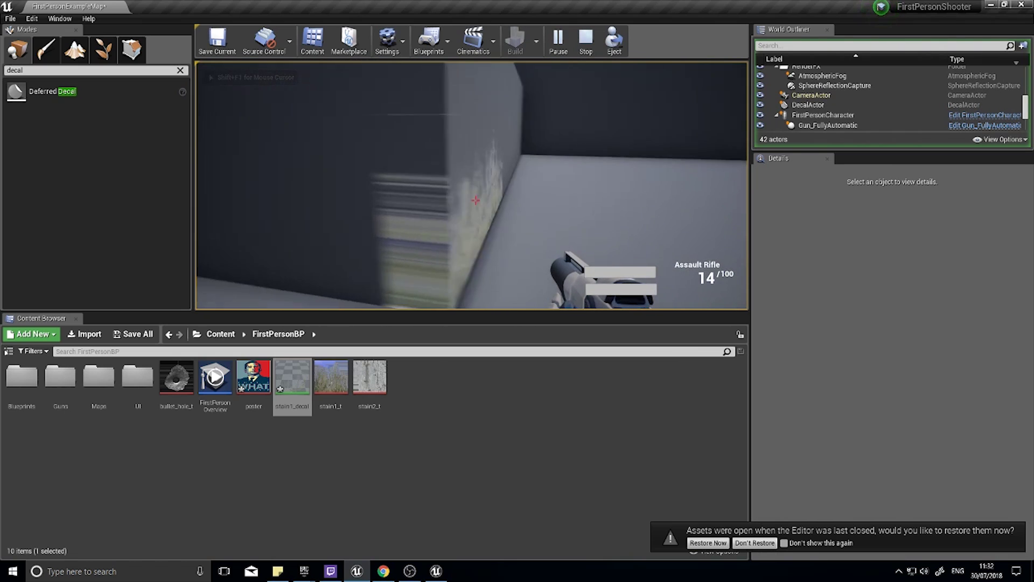
key(a)
key(s)
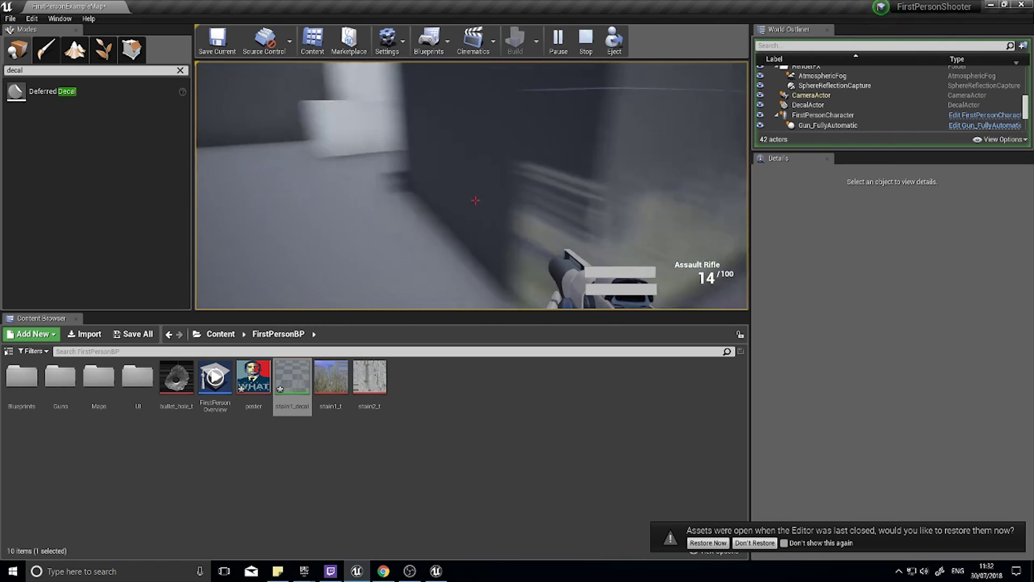
key(a)
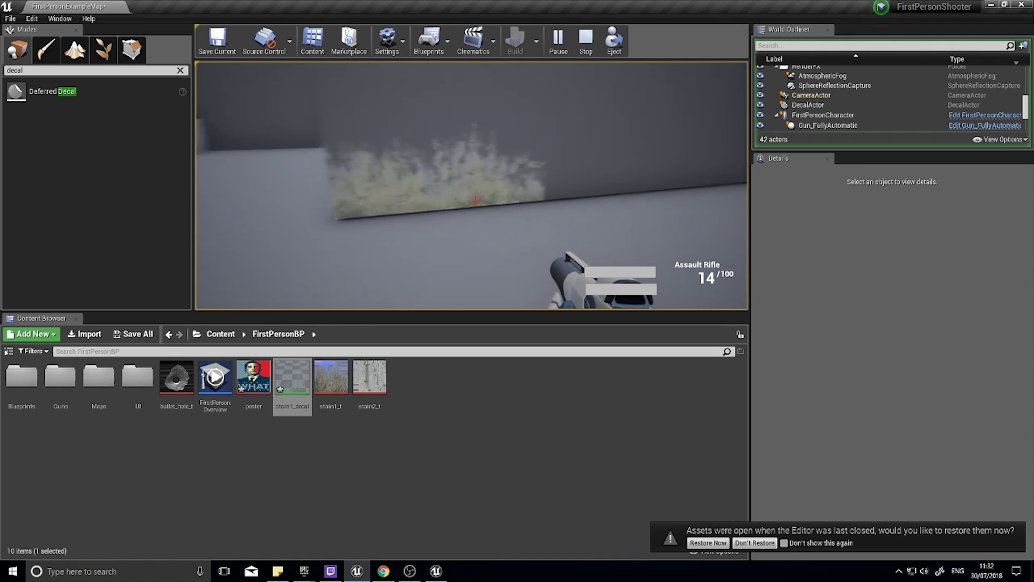
key(a)
key(d)
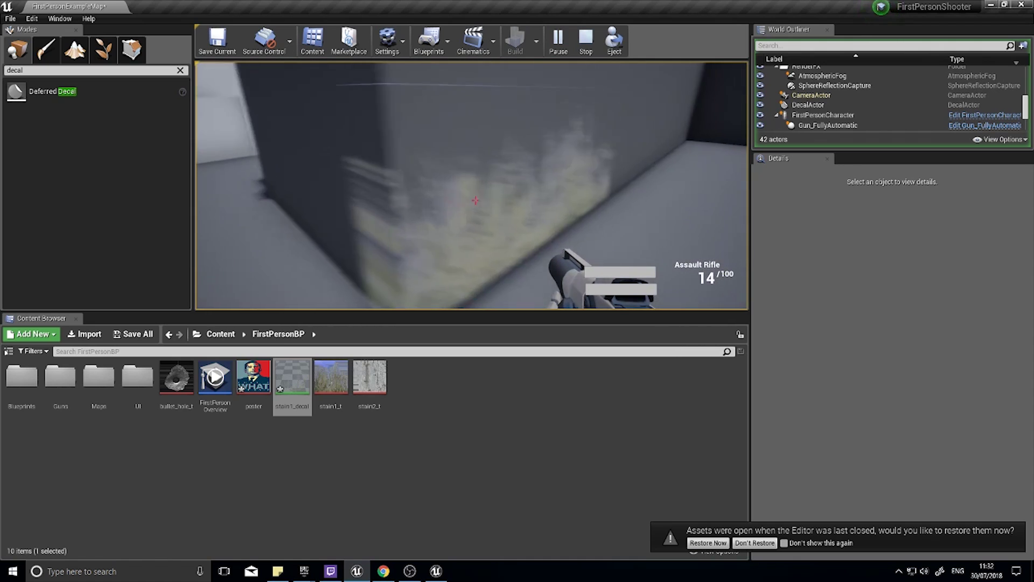
click(476, 200)
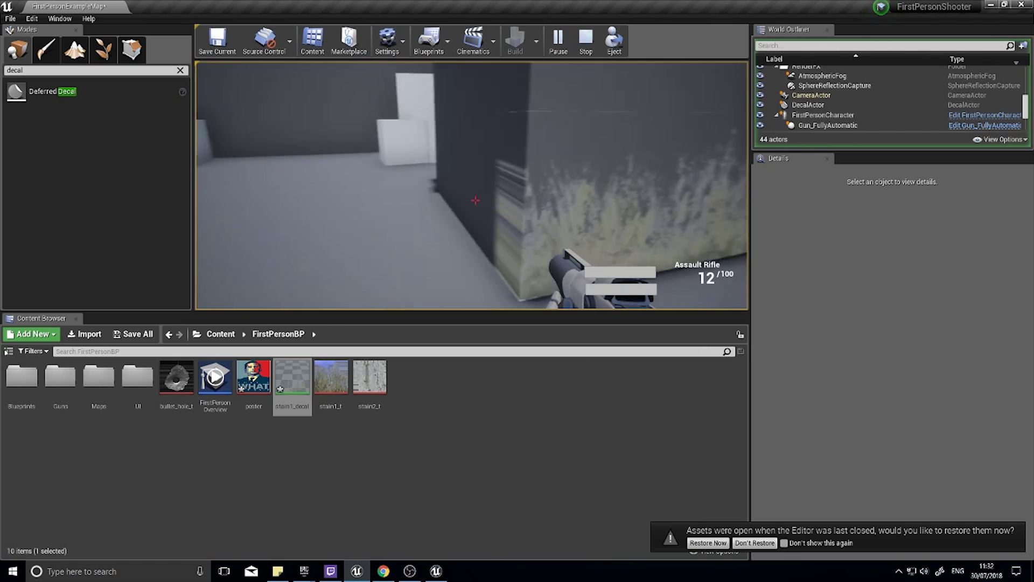
key(Escape)
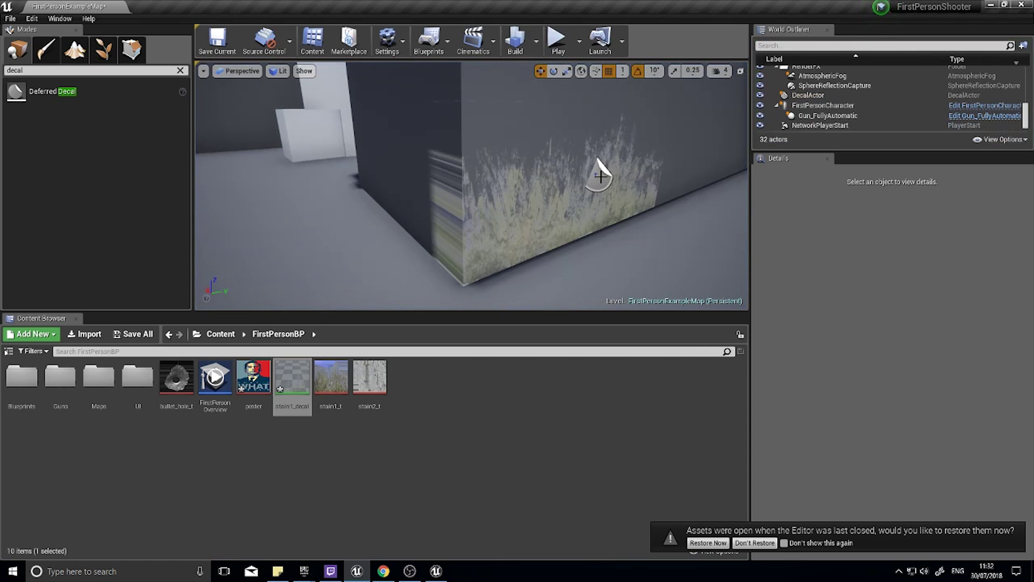
Reposition the decal on the wall so its projection no longer wraps around the block's corner
click(601, 176)
key(a)
right_drag(561, 175, 598, 175)
drag(570, 162, 568, 162)
key(d)
mouse_move(585, 174)
right_down()
mouse_move(518, 189)
mouse_move(593, 181)
right_up()
key(w)
key(a)
Play the level, examine the stain decal on the wall from several angles while firing at it, and stop playing
click(563, 46)
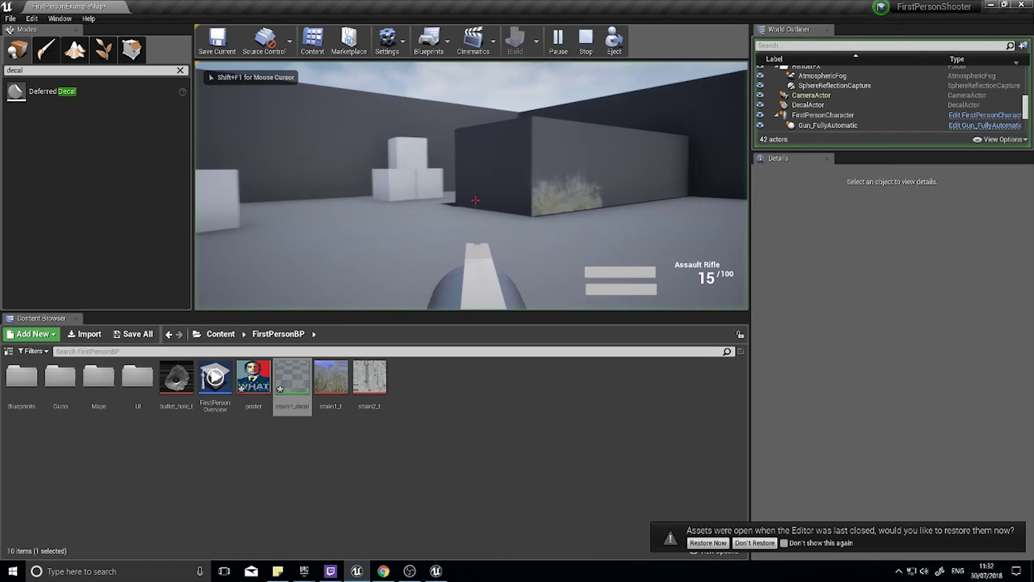
click(475, 200)
key(w)
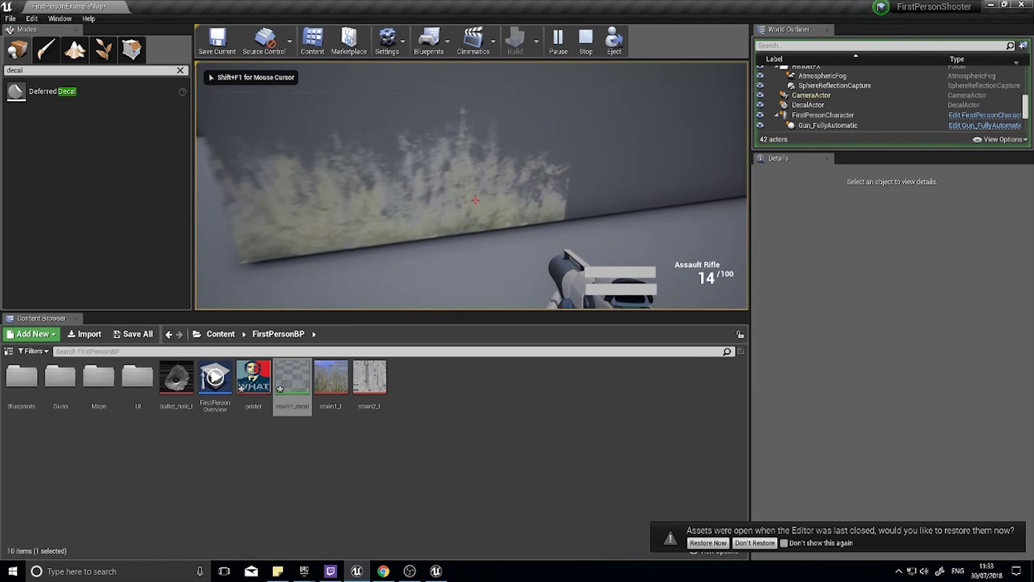
key(a)
key(d)
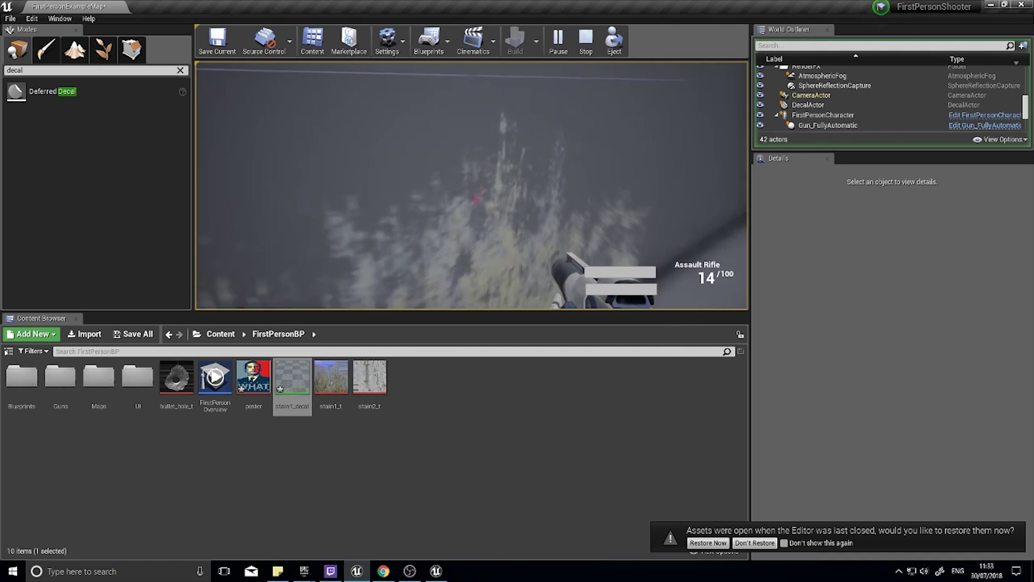
key(a)
key(d)
key(s)
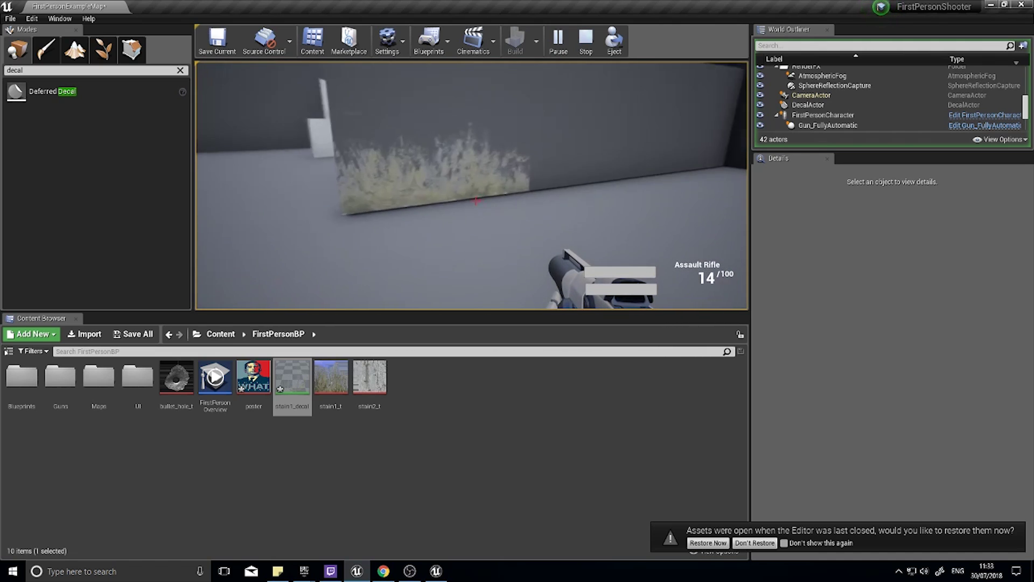
click(476, 200)
key(w)
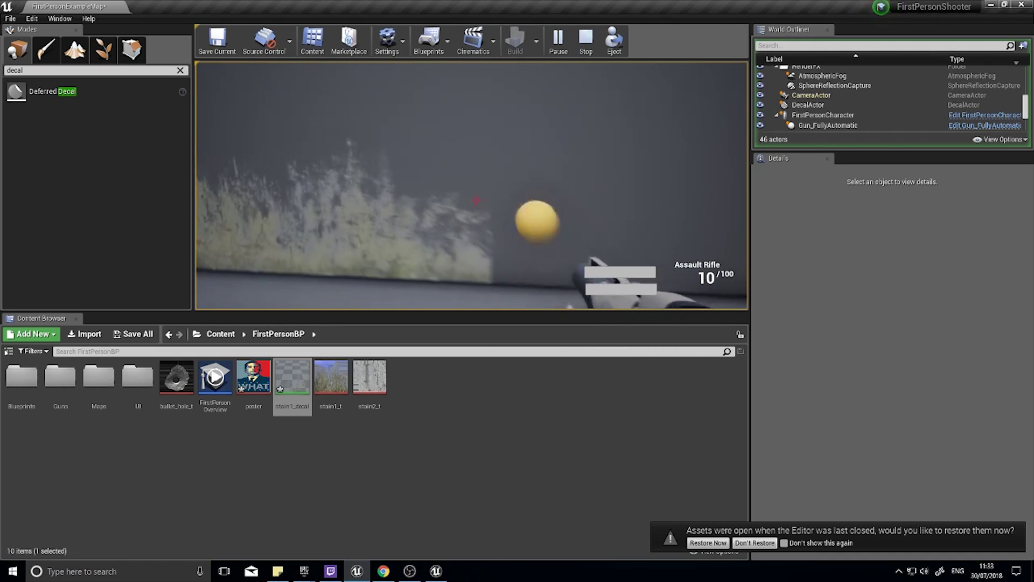
key(a)
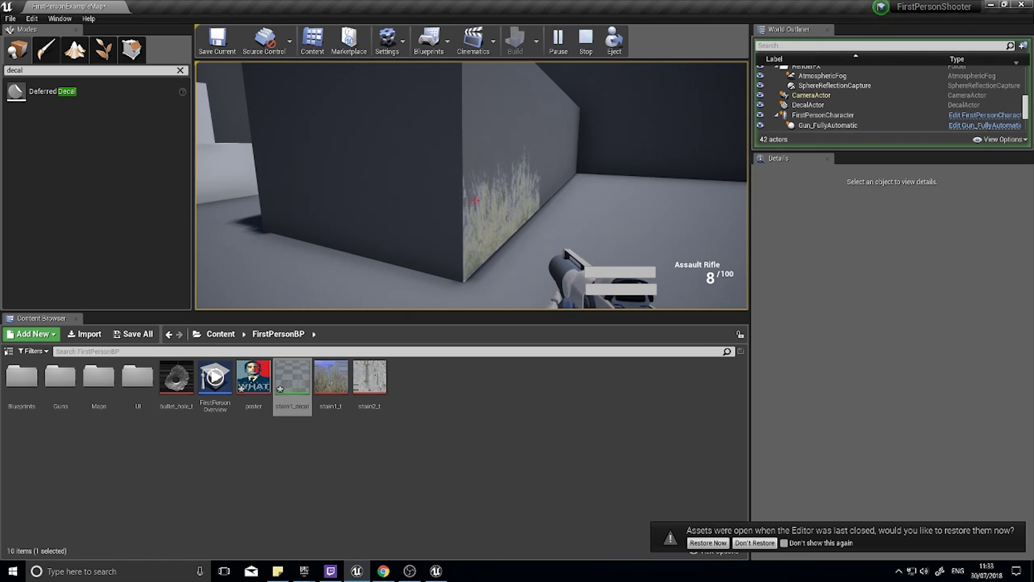
key(d)
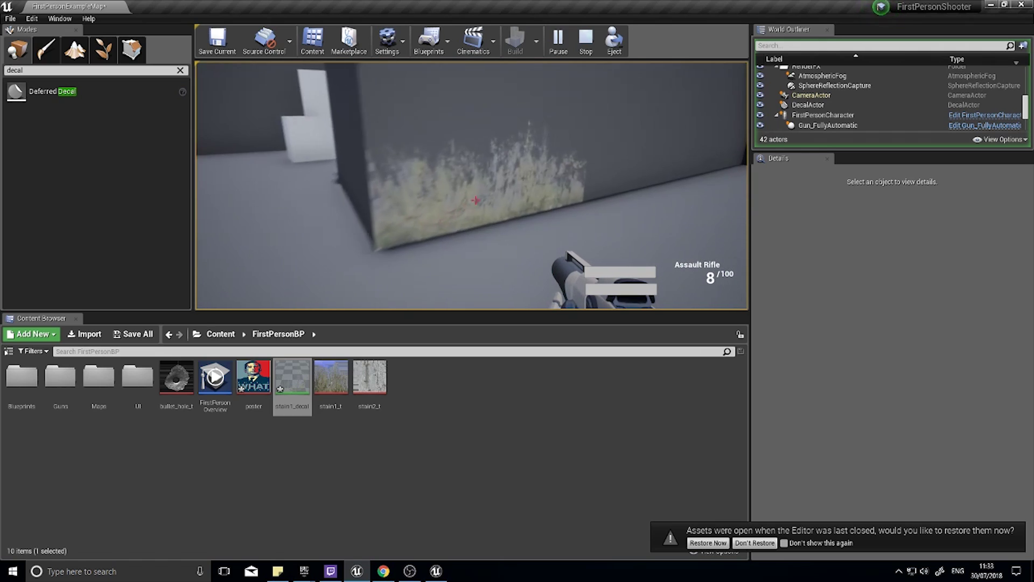
key(d)
click(475, 200)
click(475, 200)
click(475, 200)
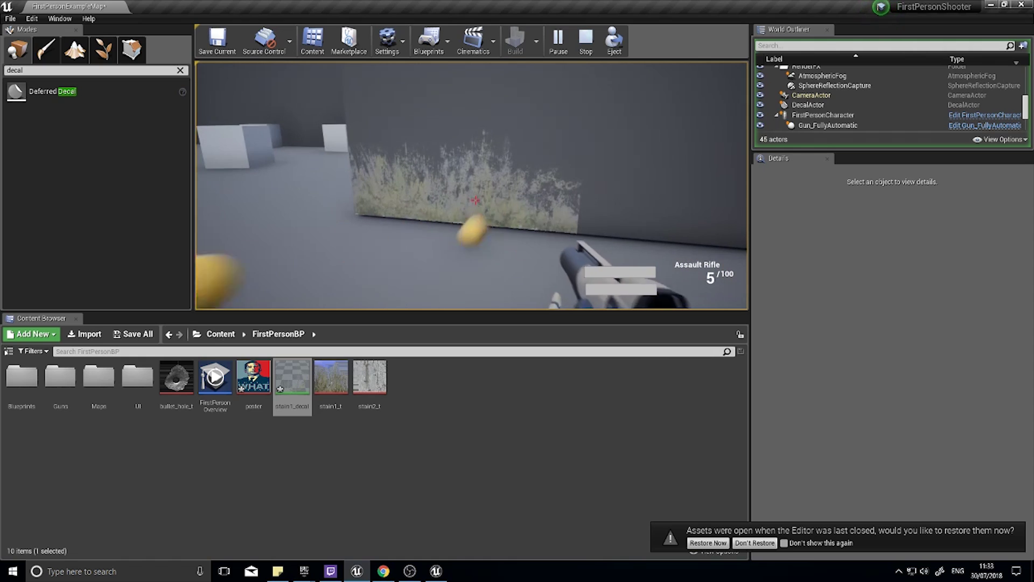
click(475, 201)
click(475, 201)
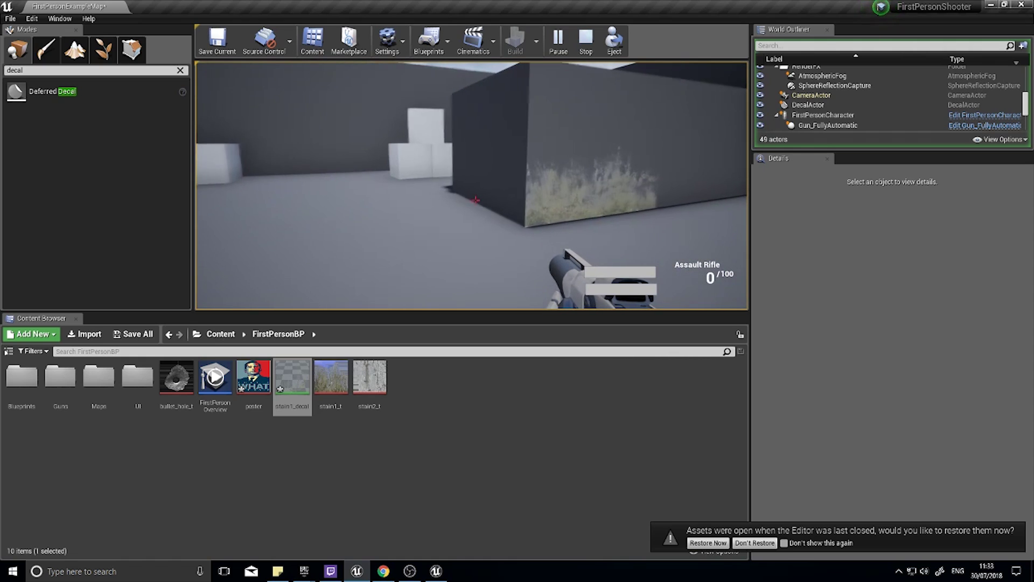
key(d)
key(w)
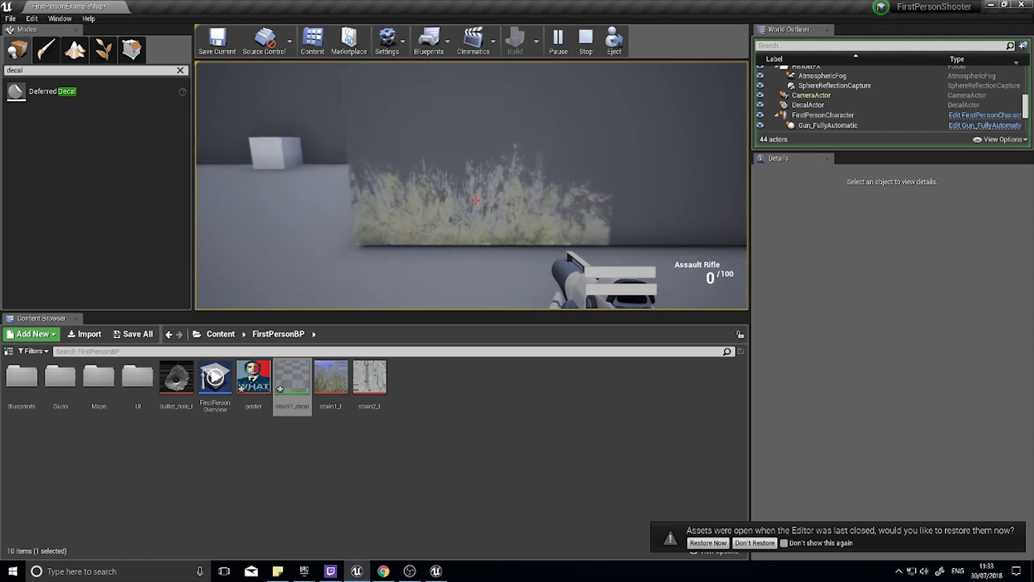
key(d)
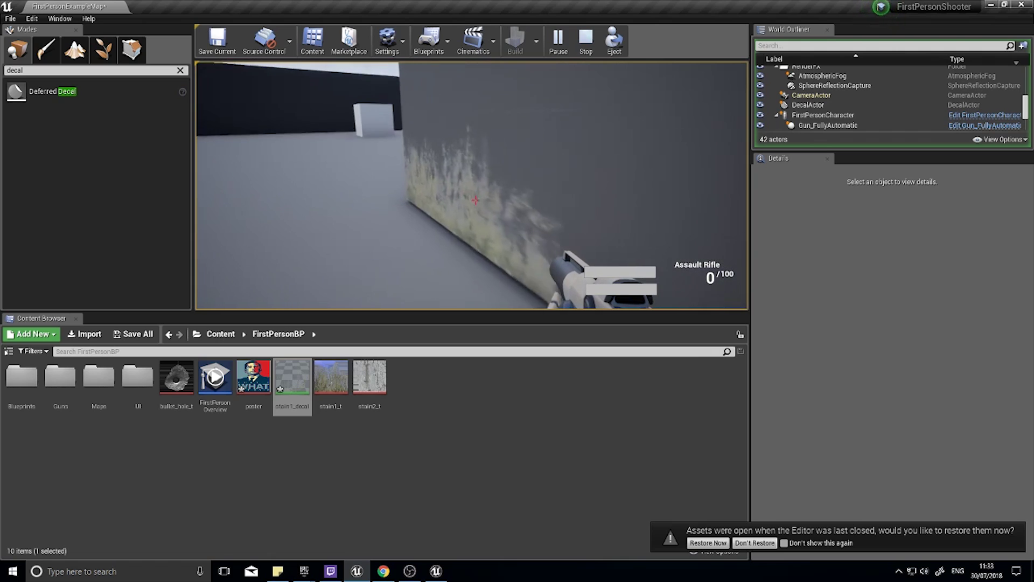
key(a)
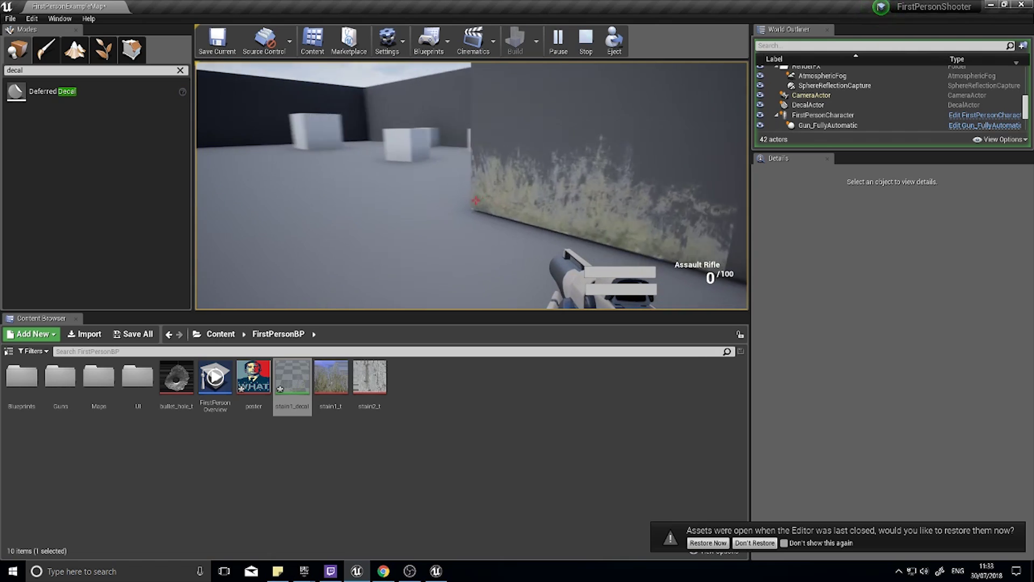
key(a)
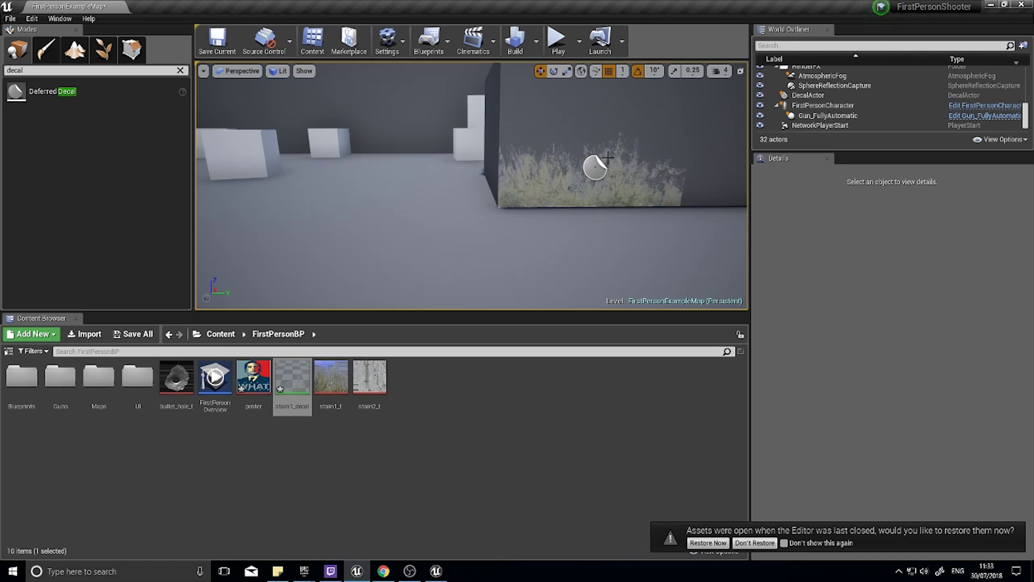
Inspect the poster texture in its editor and close it
right_drag(588, 174, 713, 168)
key(w)
click(258, 381)
double_click(258, 381)
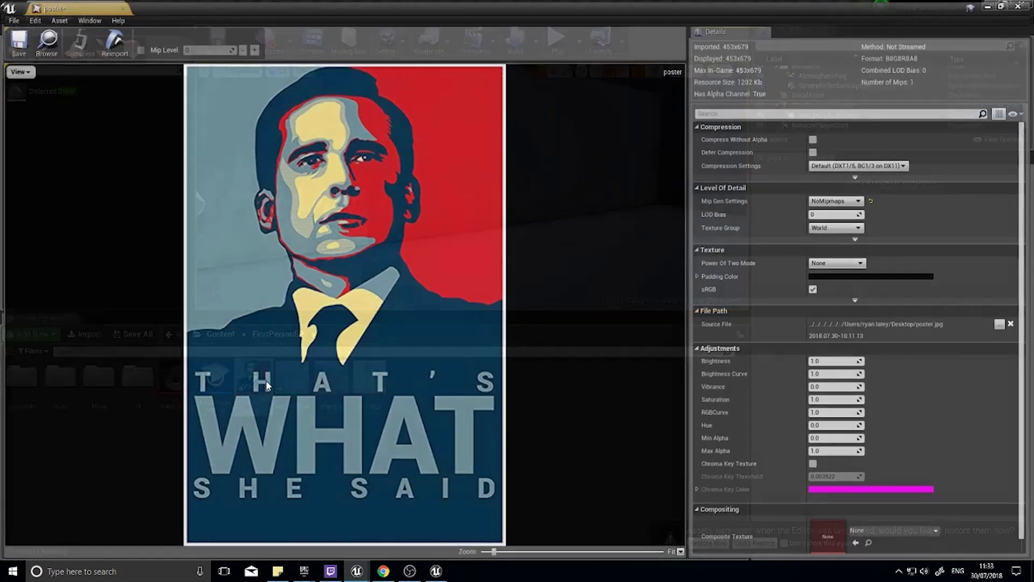
click(1018, 6)
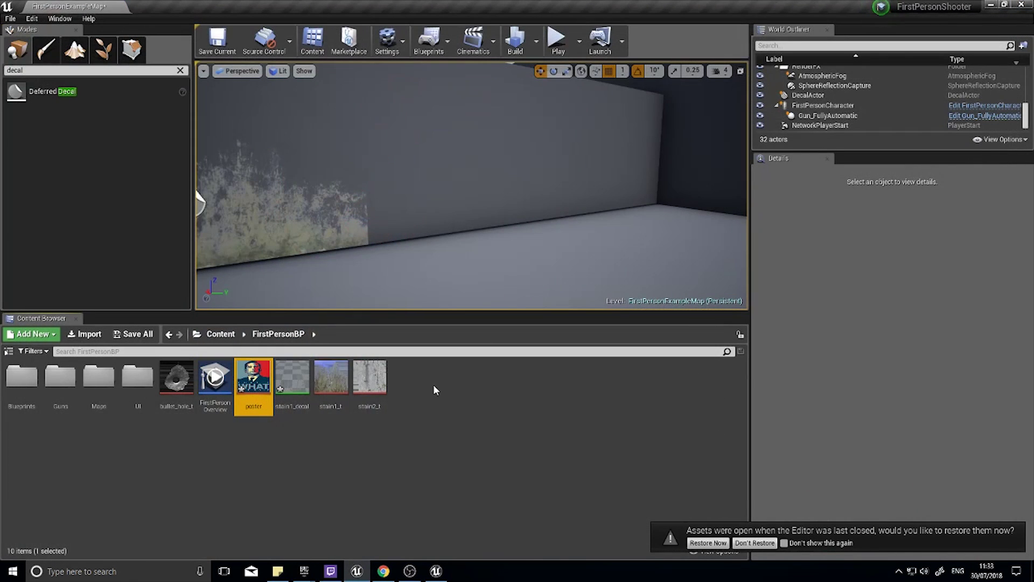
Create a material from the poster texture and name it poster_decal
right_click(265, 380)
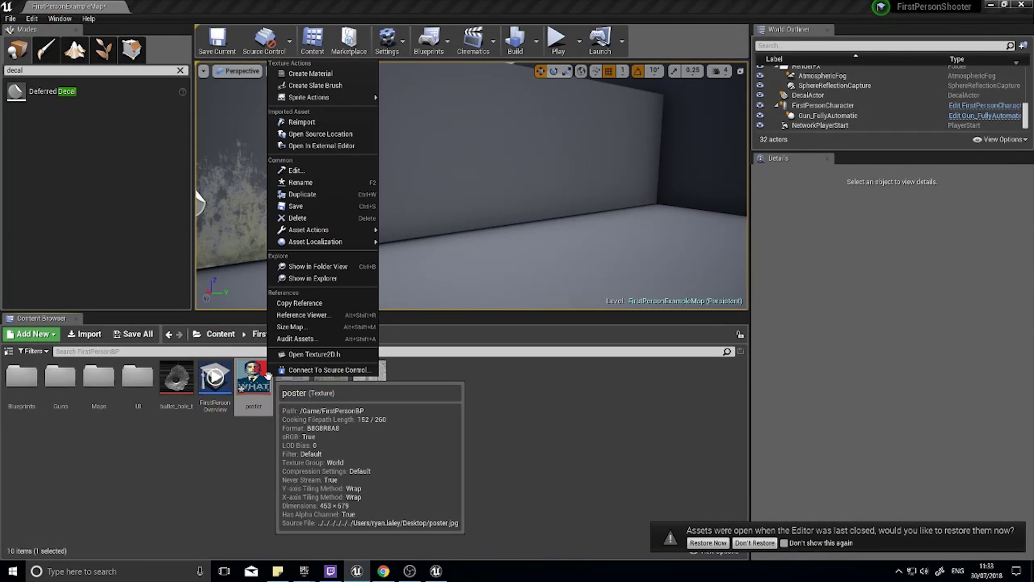
click(322, 74)
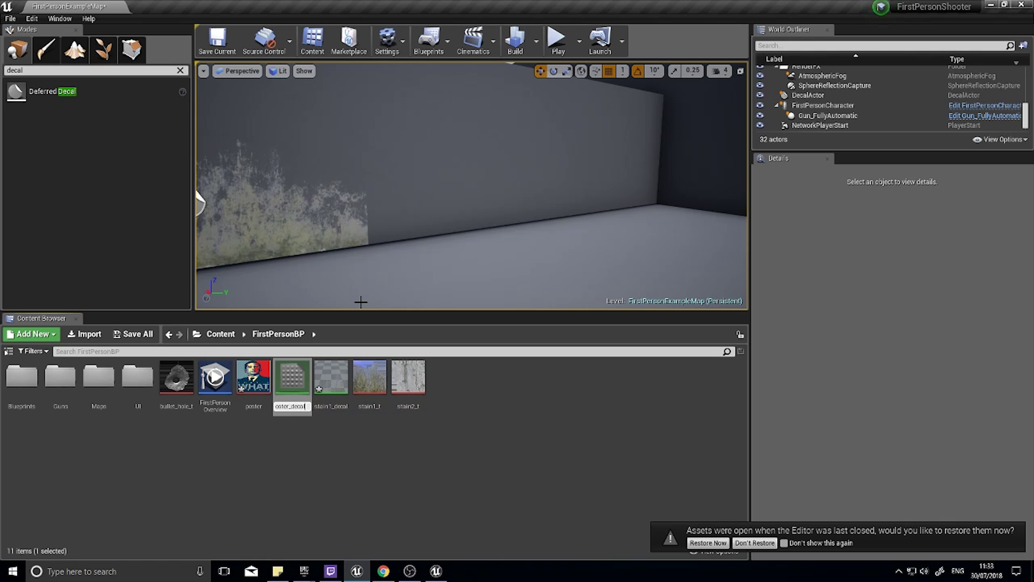
key(Return)
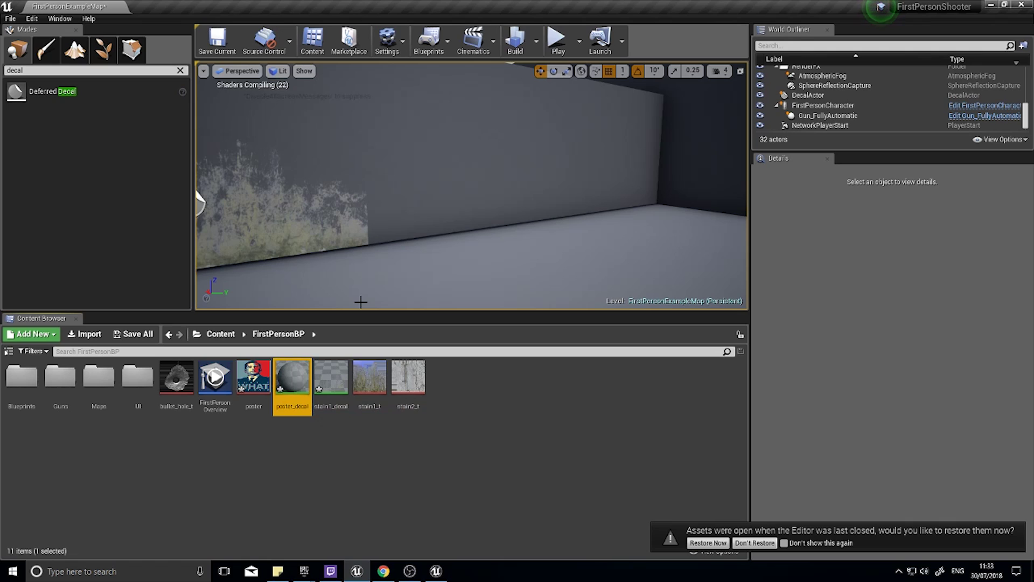
Open the poster_decal material and move the Texture Sample's colour connection from Base Color to Emissive Color
double_click(293, 376)
drag(417, 203, 362, 228)
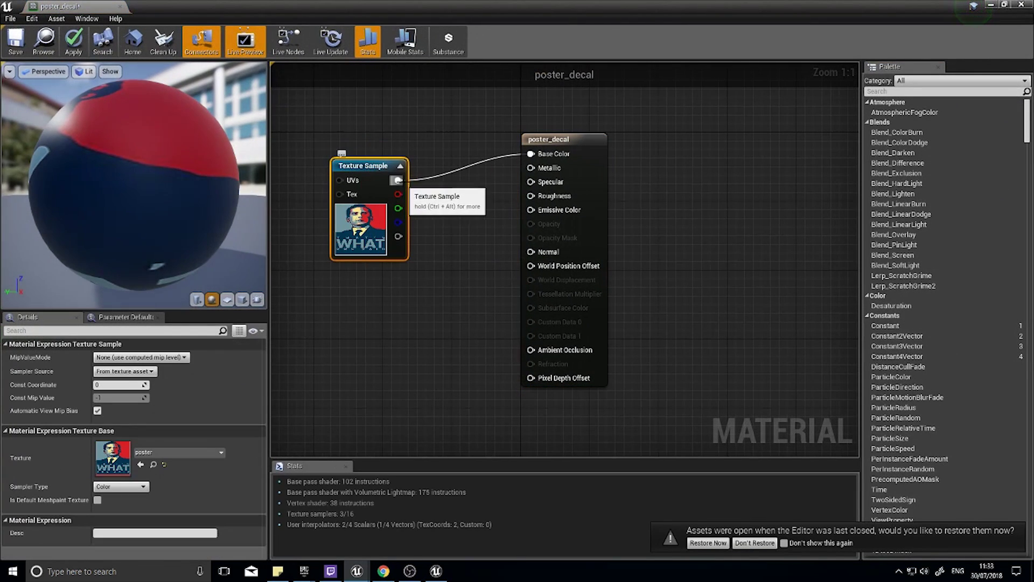
ctrl+drag(398, 180, 532, 210)
Set the poster_decal material's domain to Deferred Decal and its blend mode to Translucent
click(588, 161)
click(141, 420)
click(141, 437)
click(135, 434)
click(120, 456)
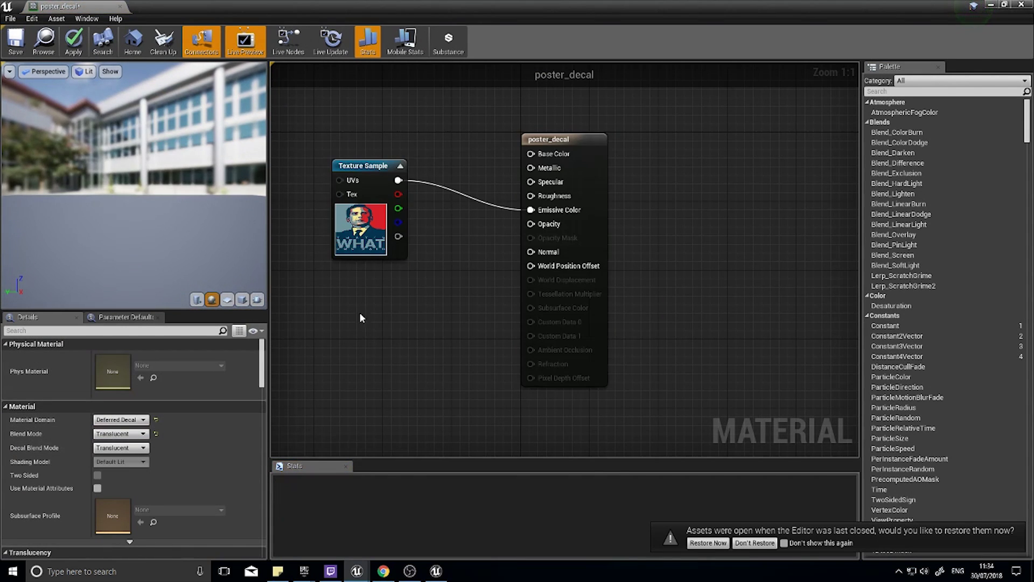
Connect the Texture Sample's alpha output to Opacity, check the preview, apply the material and close its editor
drag(400, 237, 369, 266)
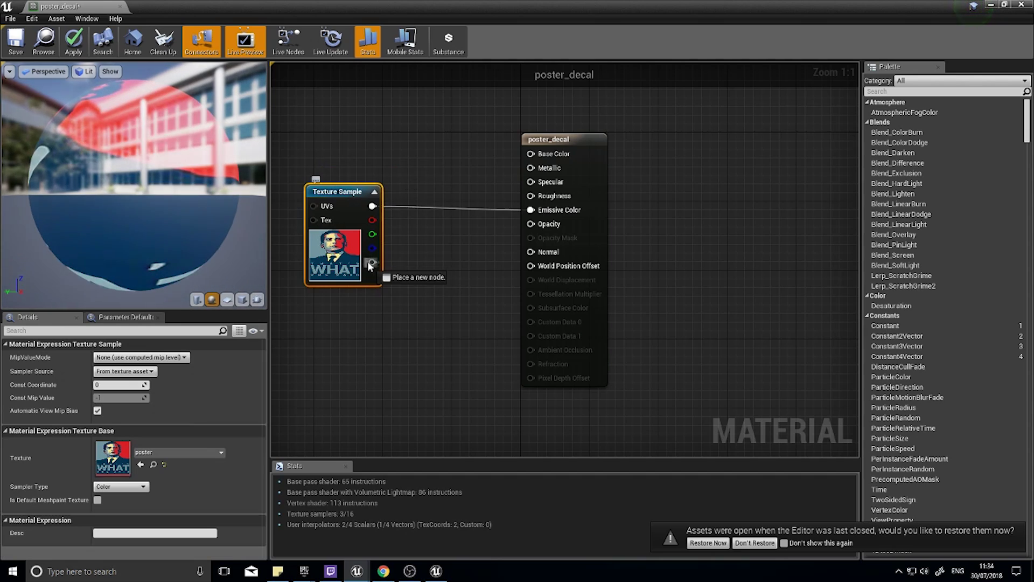
drag(533, 230, 530, 232)
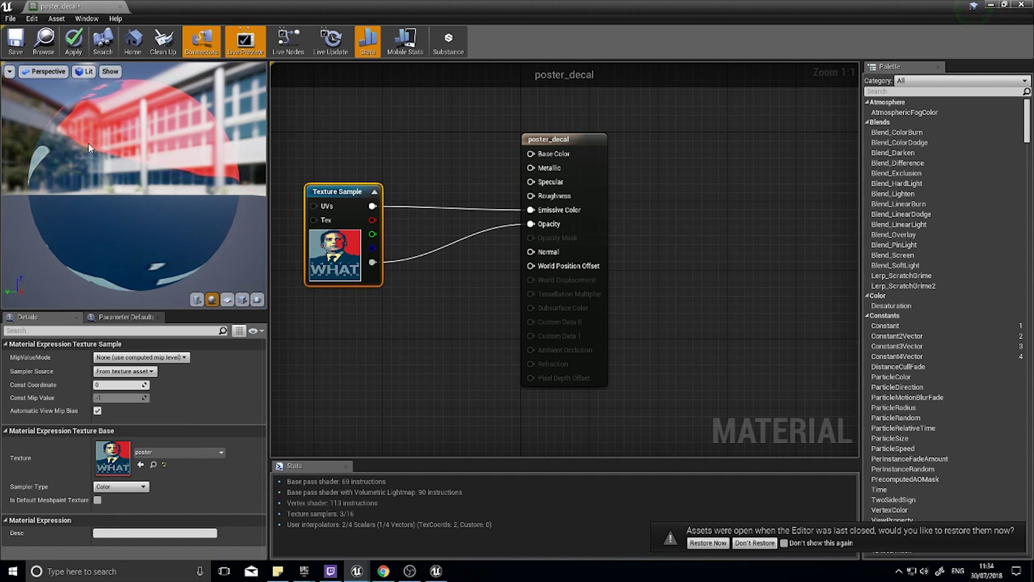
mouse_move(119, 170)
mouse_down()
mouse_move(156, 190)
mouse_move(183, 171)
mouse_move(140, 186)
mouse_move(178, 170)
mouse_move(140, 167)
mouse_move(162, 186)
mouse_move(153, 191)
mouse_move(172, 194)
mouse_move(119, 200)
mouse_move(143, 175)
mouse_move(110, 169)
mouse_up()
drag(266, 190, 266, 185)
click(68, 45)
click(1021, 5)
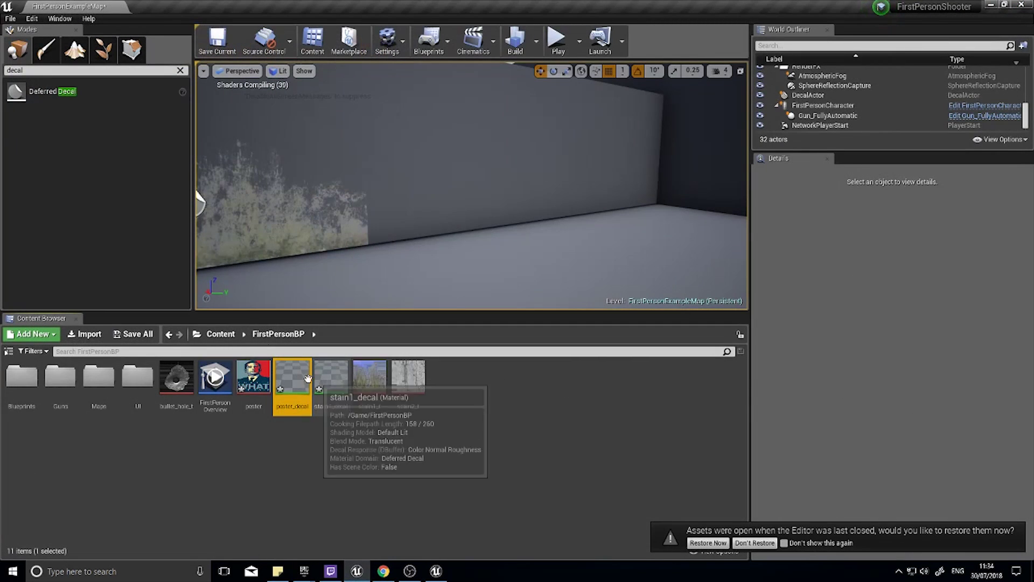
Place a second deferred decal near the wall's far end at about 311, 1442, 283, scaled to about 0.36, 0.41, 0.68
drag(48, 92, 541, 225)
key(e)
key(w)
drag(588, 173, 615, 168)
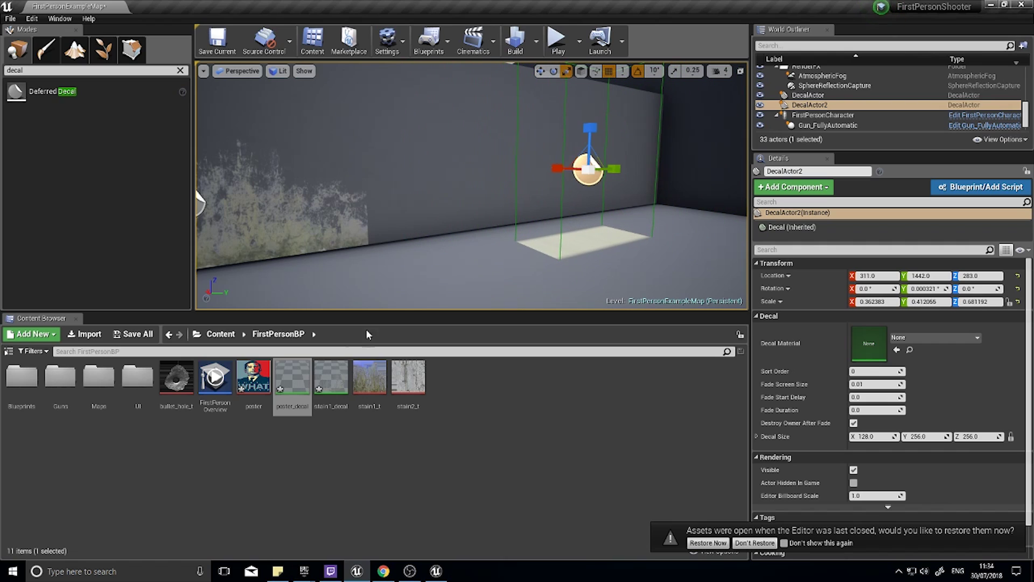
Assign poster_decal to the new decal and move it to X 448 so it projects onto the wall
drag(293, 375, 870, 343)
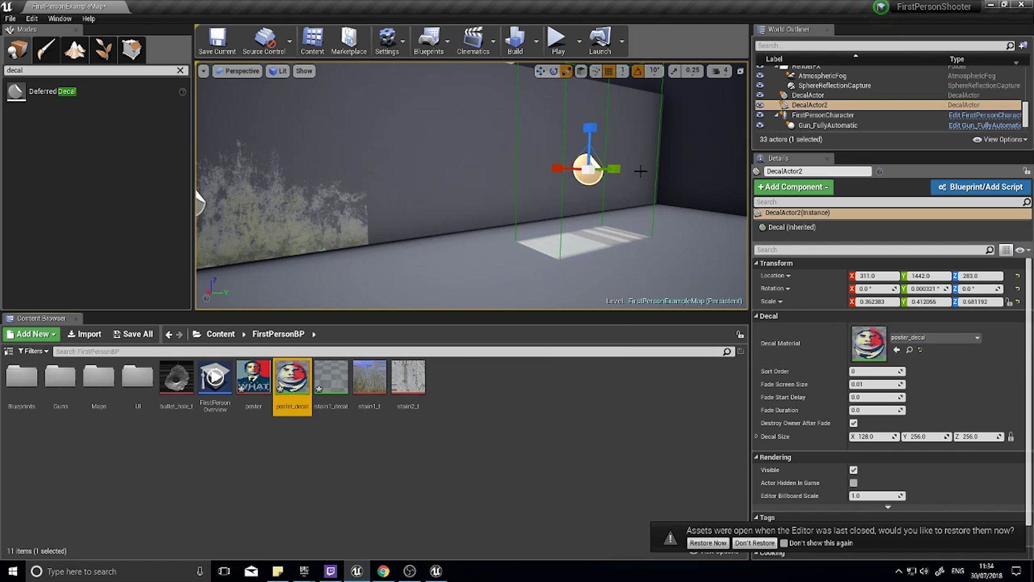
right_drag(570, 179, 570, 180)
key(w)
drag(539, 201, 468, 204)
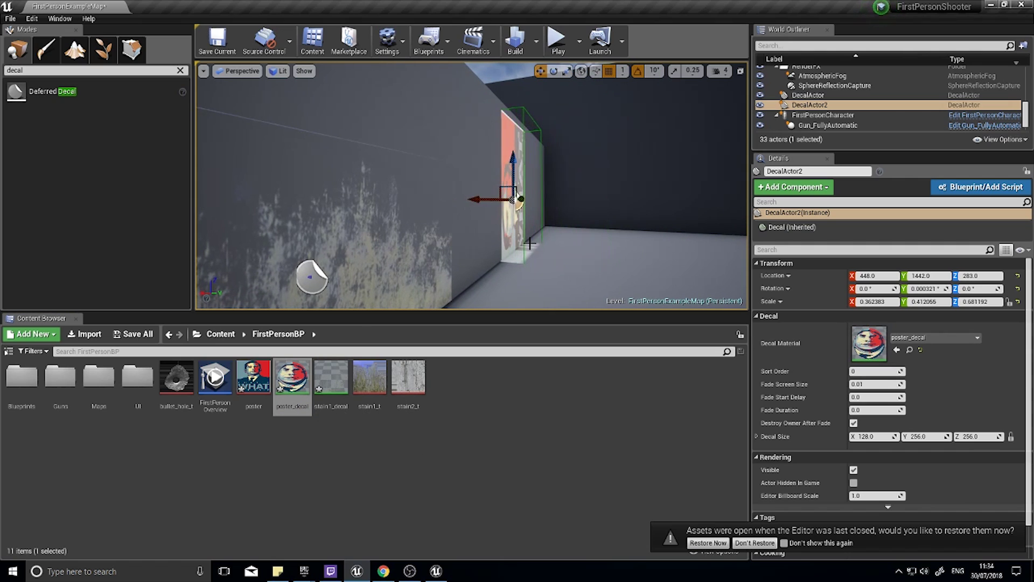
Rotate the poster decal to about 90° around X so the image stands upright on the wall
right_drag(530, 243, 526, 218)
key(r)
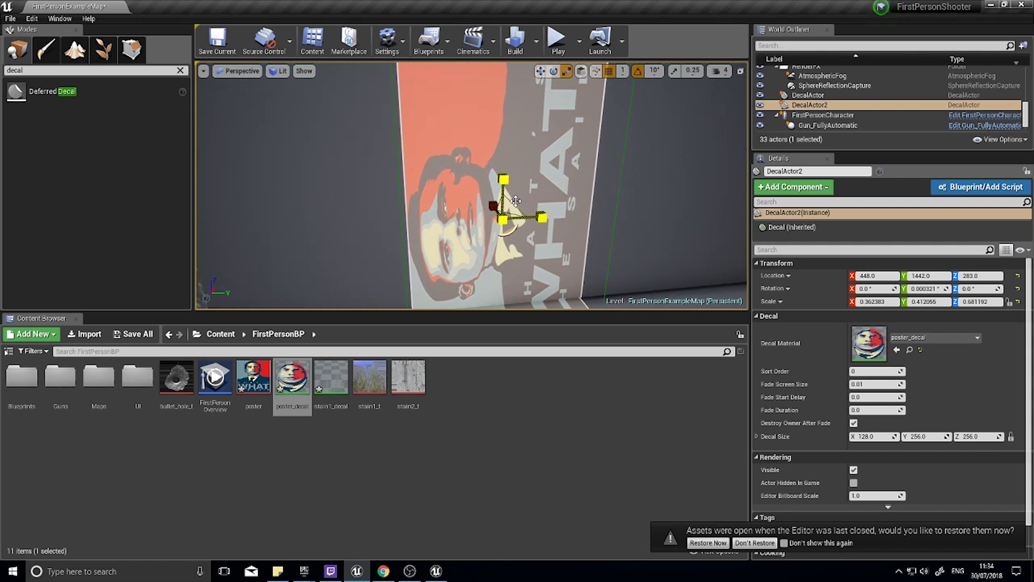
drag(501, 172, 560, 215)
key(w)
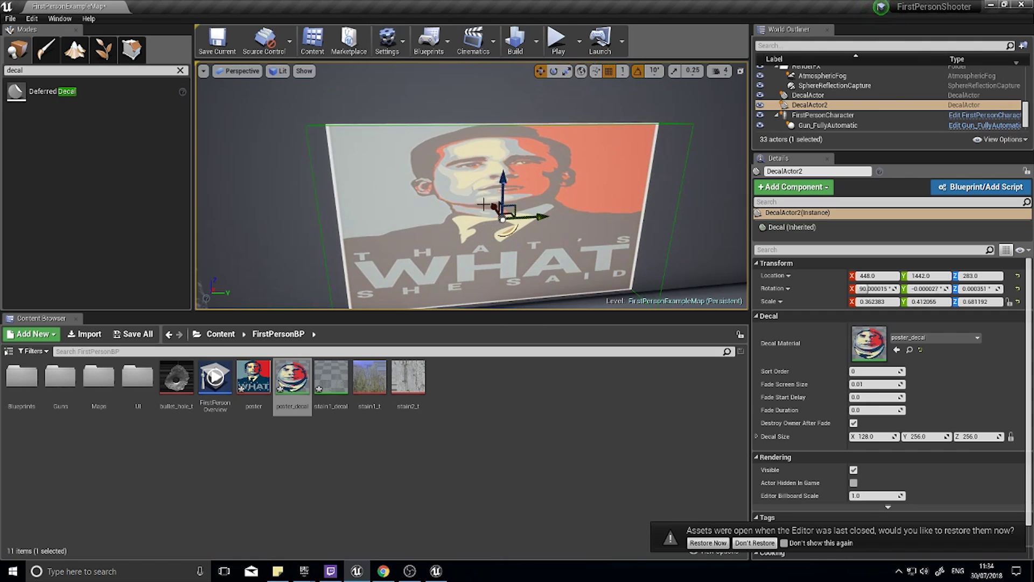
Raise the poster decal to Z 348 and narrow its width to portrait poster proportions
drag(492, 178, 493, 118)
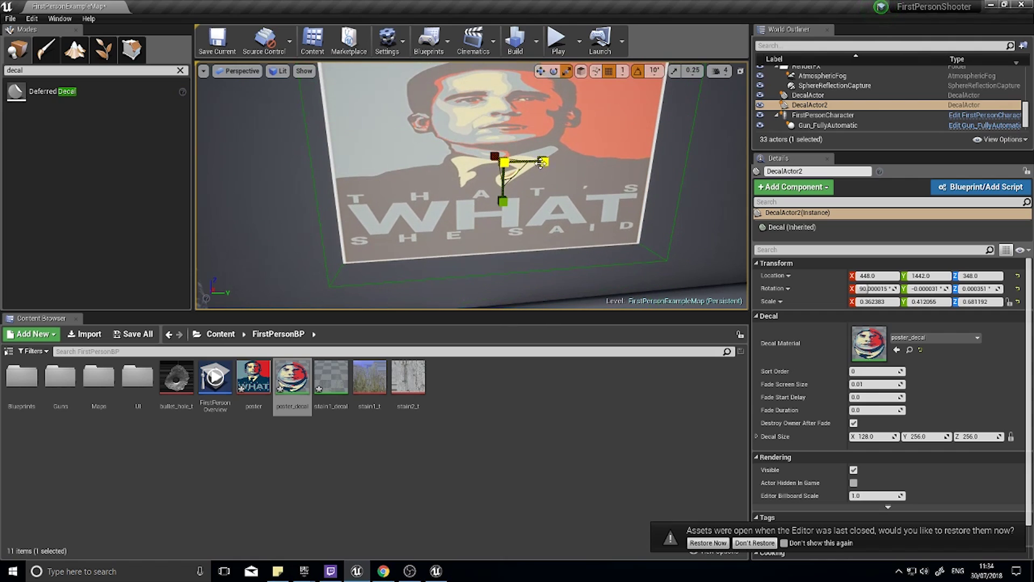
drag(542, 162, 494, 163)
right_drag(494, 162, 490, 135)
Play the level, examine the poster decal on the wall up close while firing at it, and stop playing
click(558, 40)
click(465, 146)
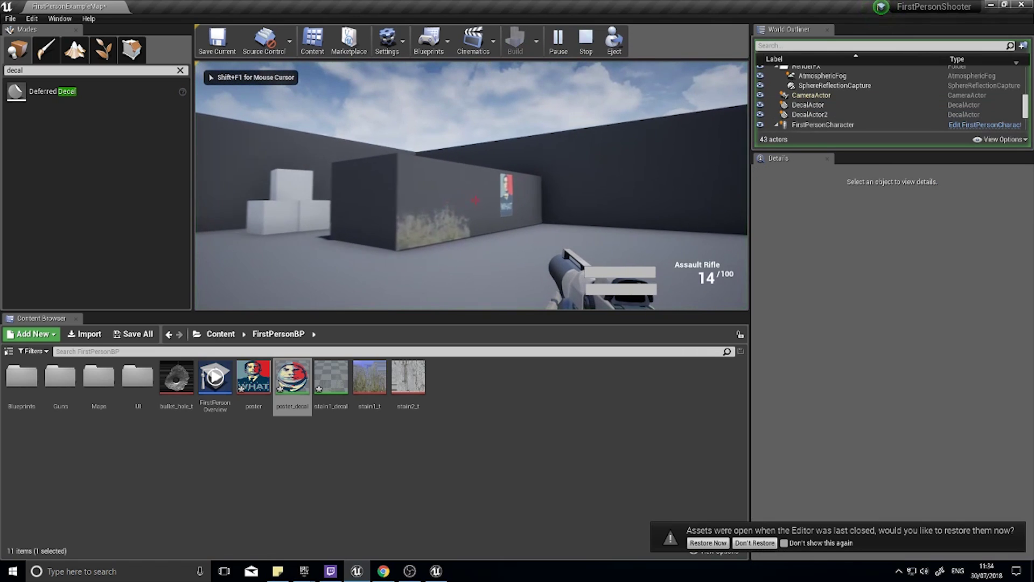
key(w)
click(475, 200)
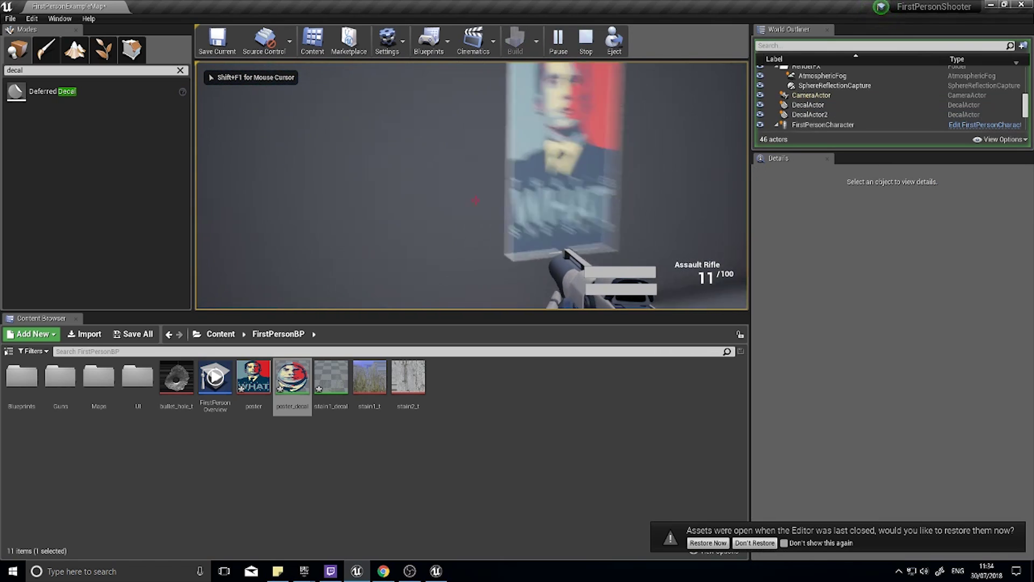
click(475, 200)
click(475, 199)
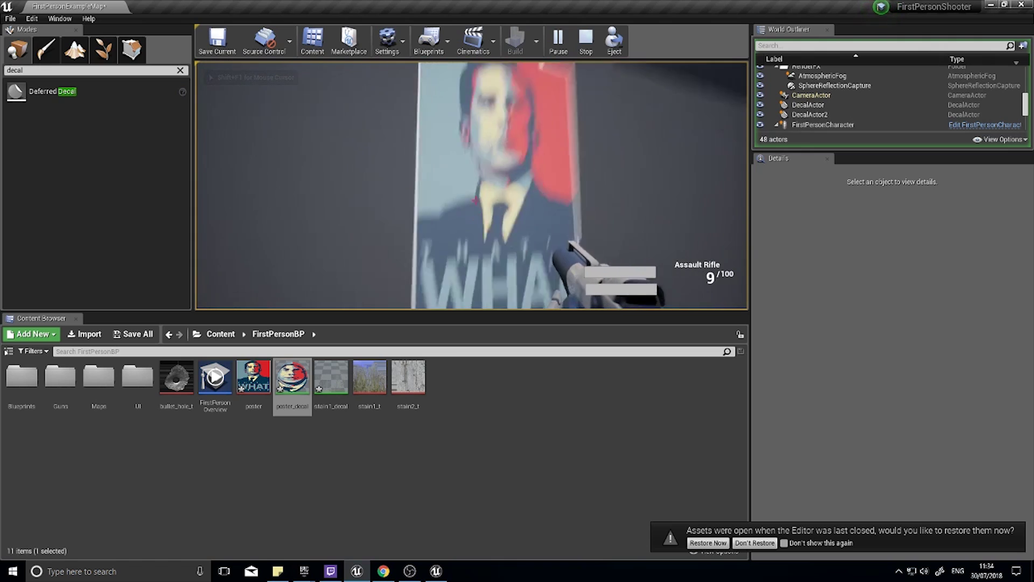
key(s)
click(475, 200)
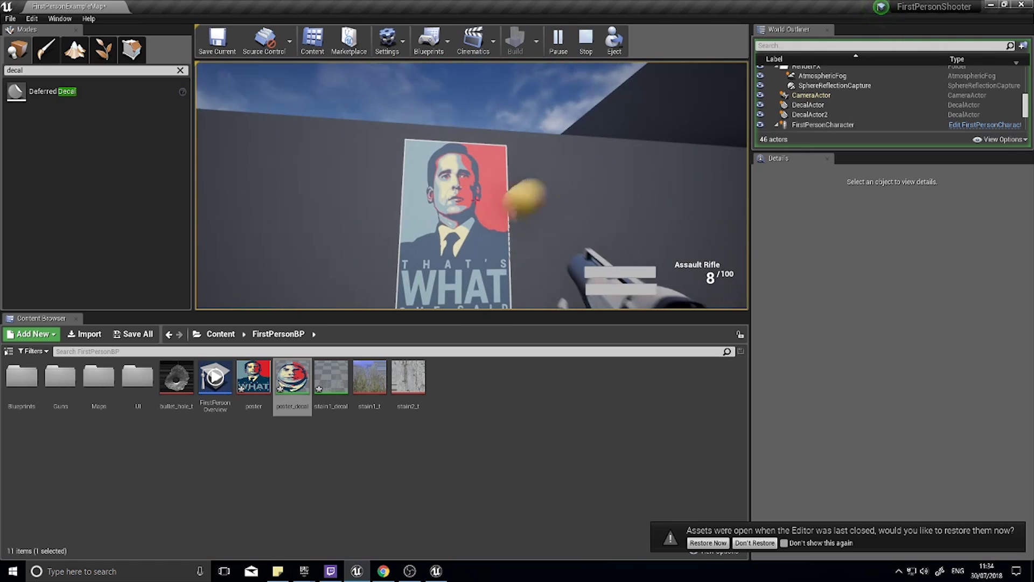
key(Escape)
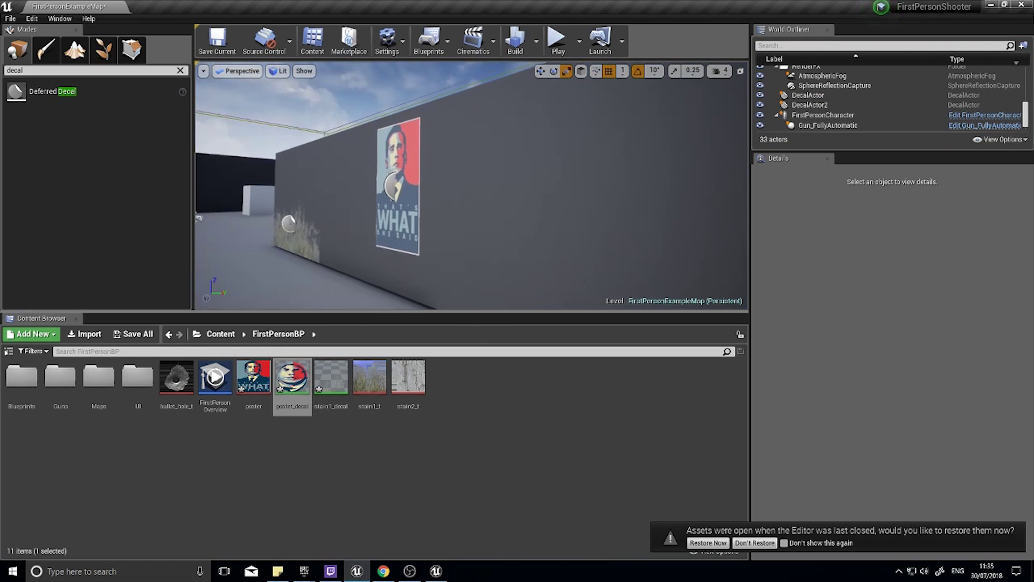
mouse_move(475, 200)
right_down()
mouse_move(609, 205)
mouse_move(475, 200)
right_up()
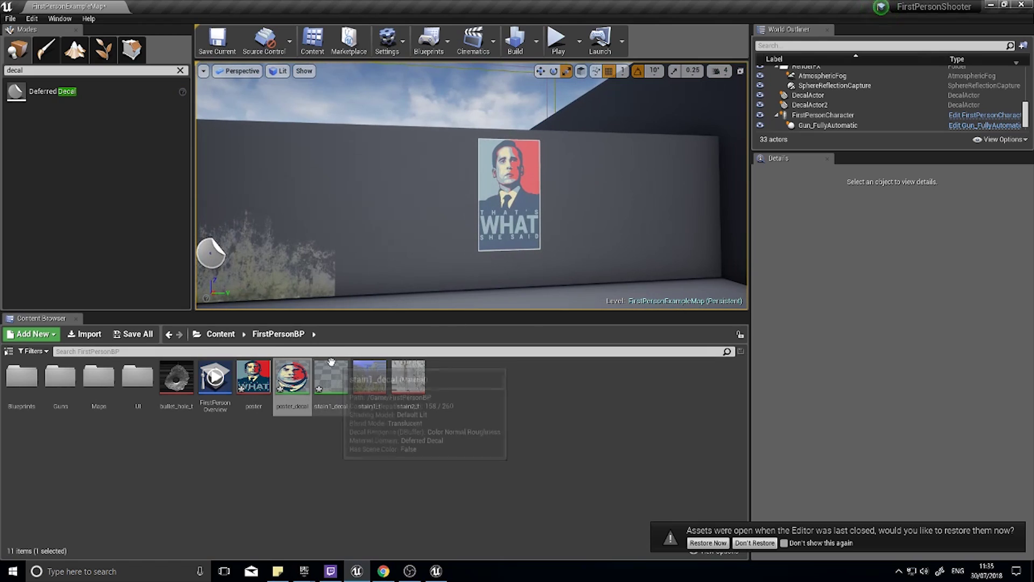
Open the poster_decal material and set its Decal Blend Mode to DBuffer Translucent Color,Normal,Roughness
click(299, 379)
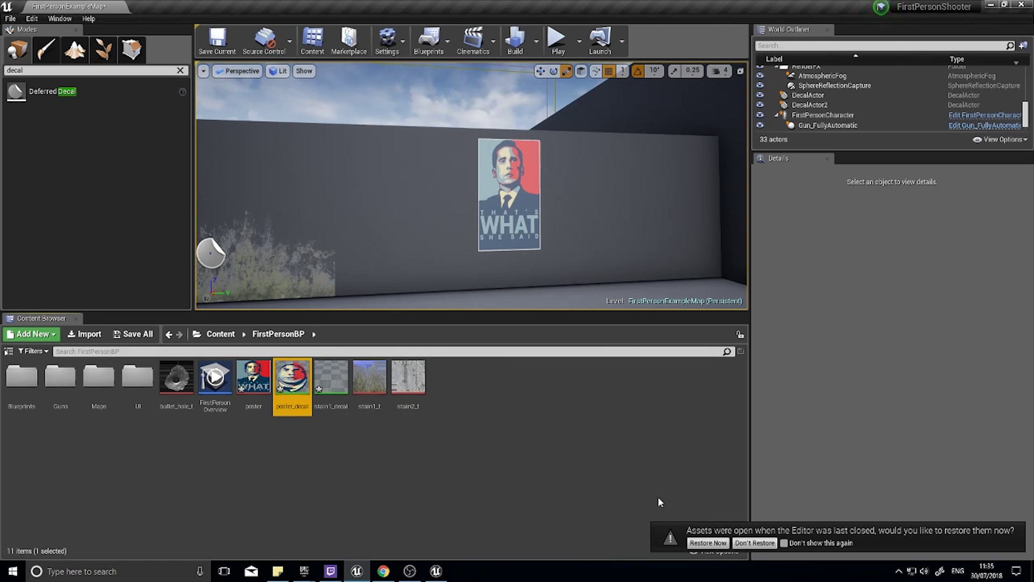
double_click(300, 372)
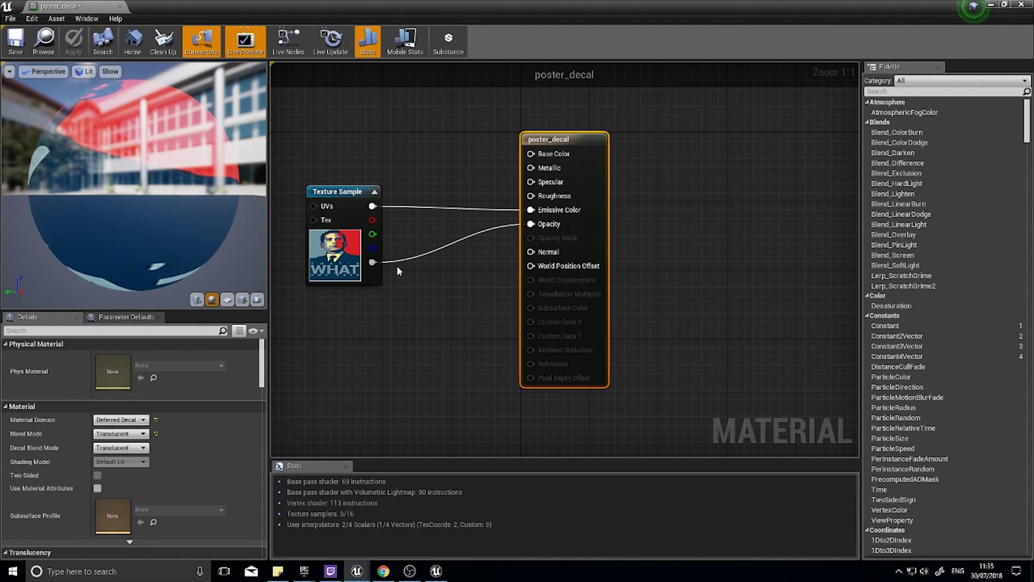
drag(341, 254, 349, 246)
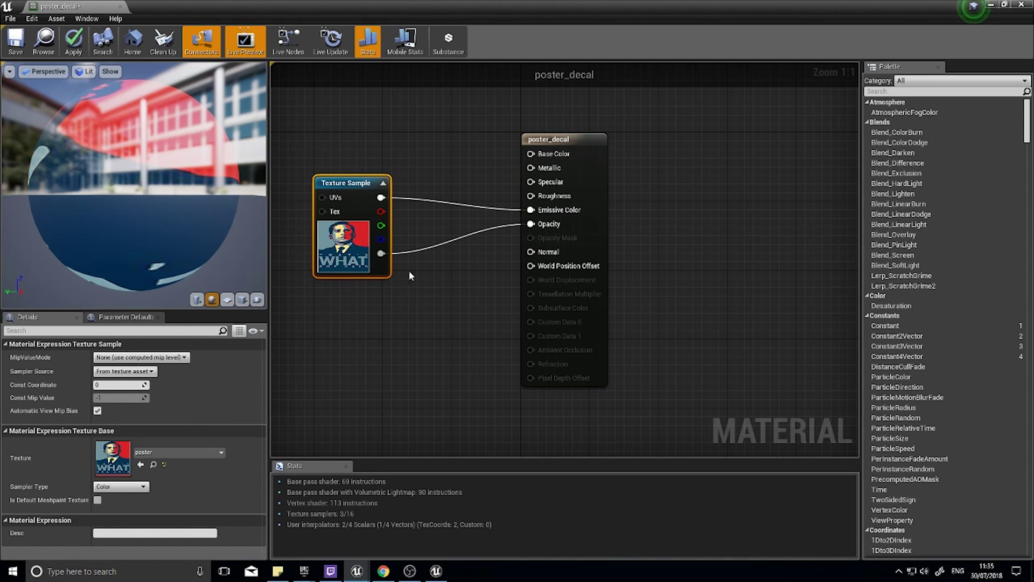
click(599, 232)
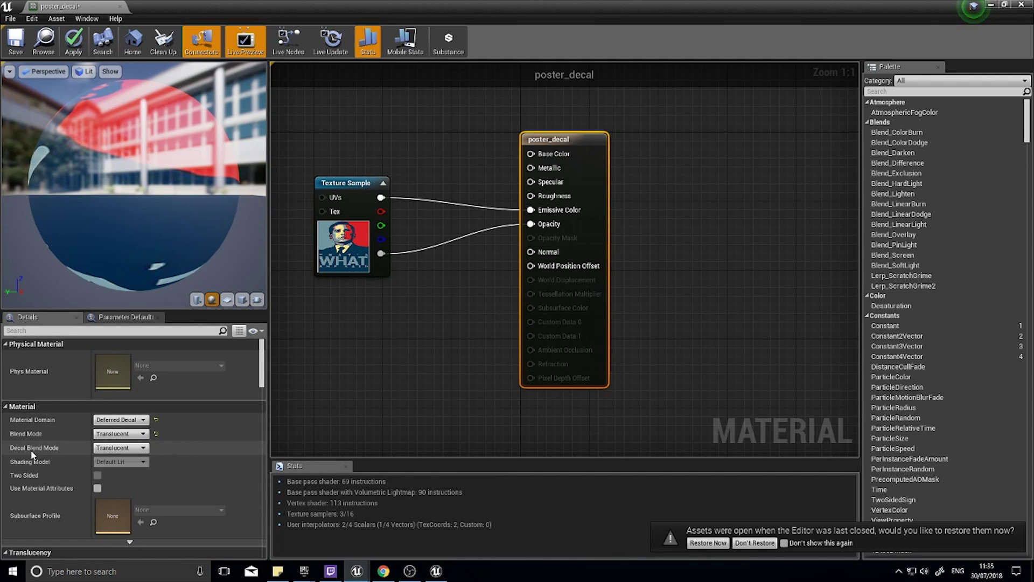
click(143, 448)
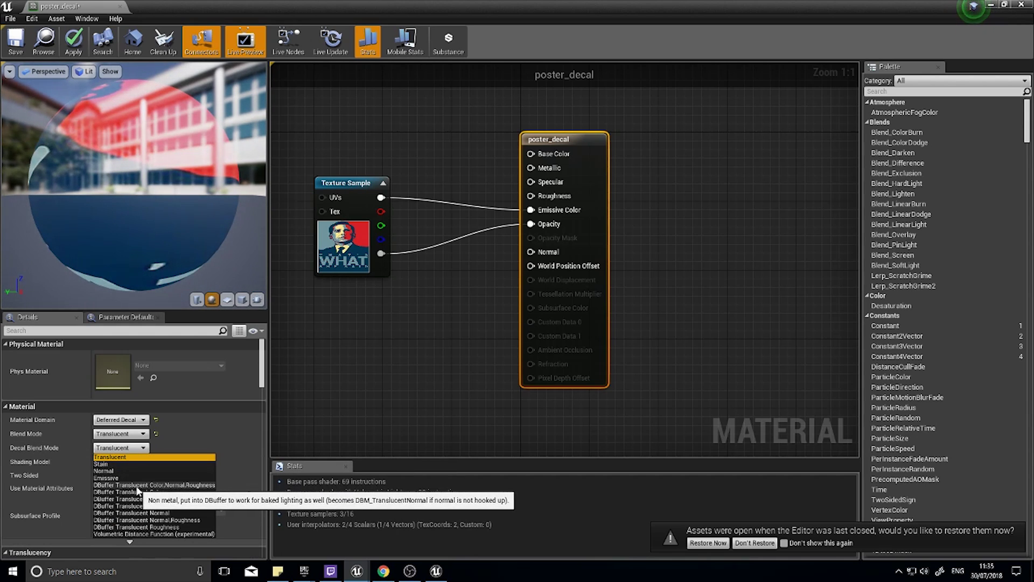
click(181, 486)
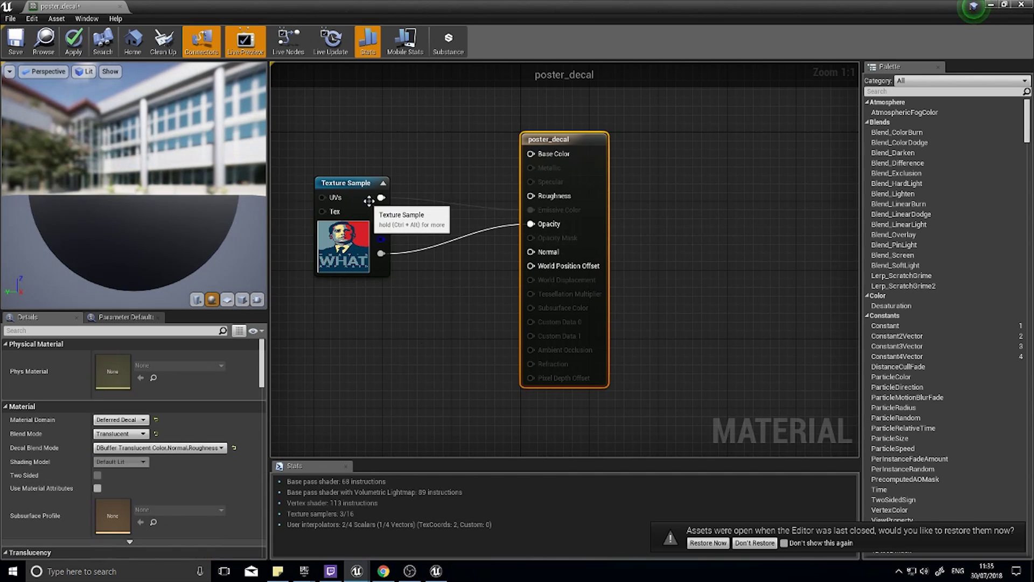
Connect the Texture Sample's colour output to Base Color in poster_decal, apply the change and return to the level
drag(379, 198, 460, 193)
drag(546, 154, 549, 157)
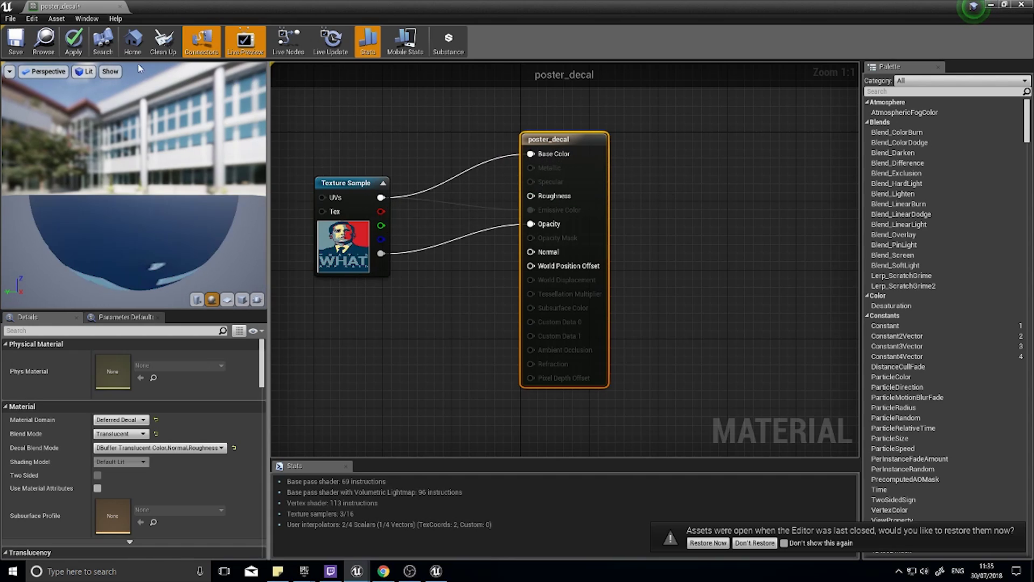
click(75, 43)
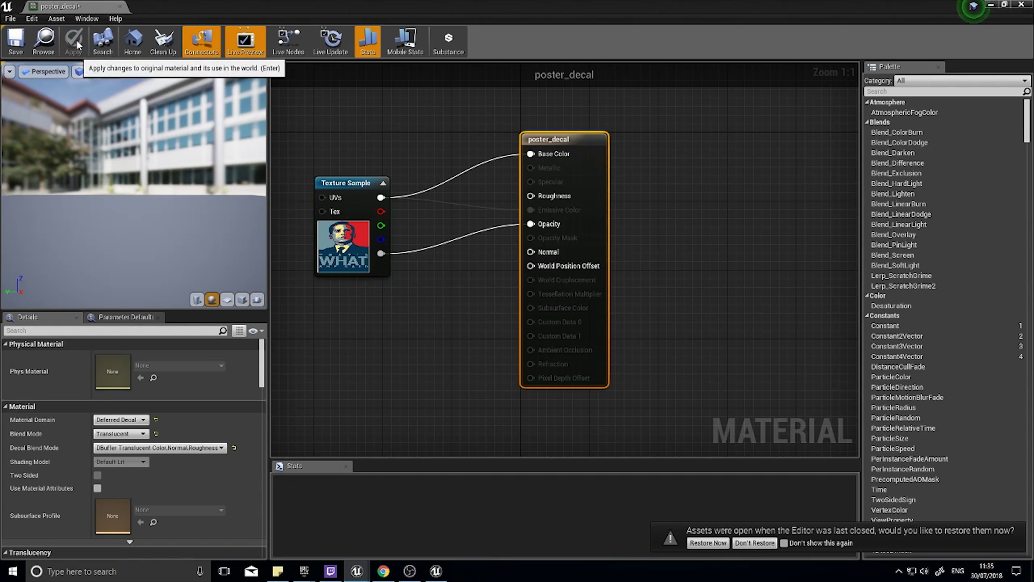
click(1021, 5)
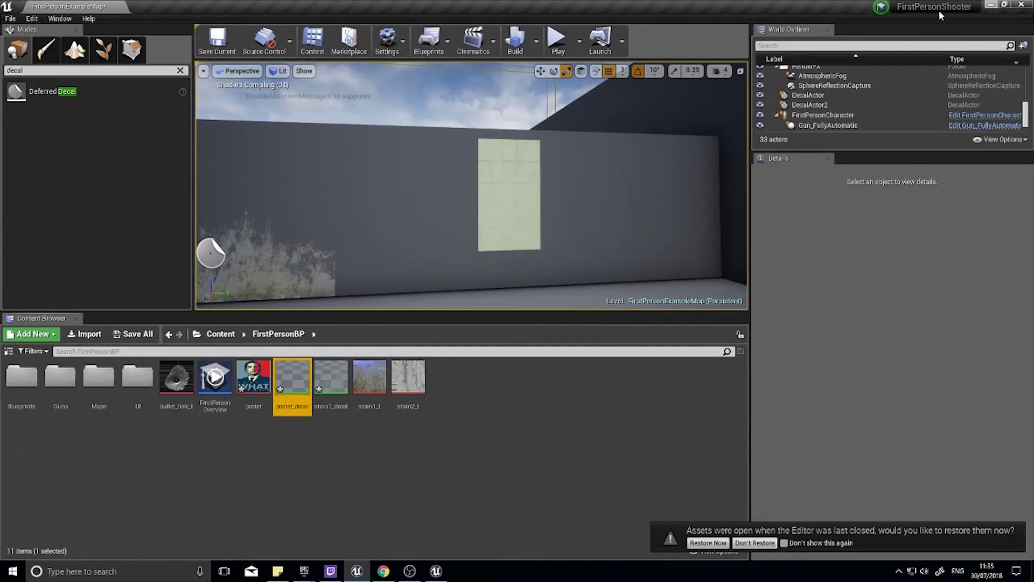
Select the poster decal on the wall, lower it to Z 321, tilt it to about 80° around X and rescale it
right_drag(576, 150, 575, 145)
key(s)
key(w)
right_drag(520, 230, 508, 210)
key(d)
click(528, 233)
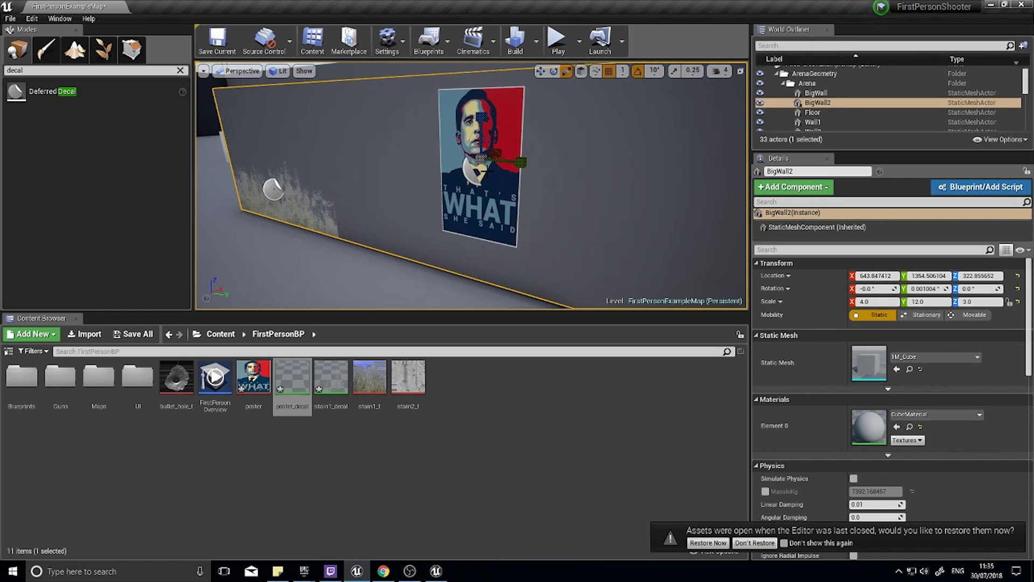
right_drag(431, 196, 398, 200)
click(429, 189)
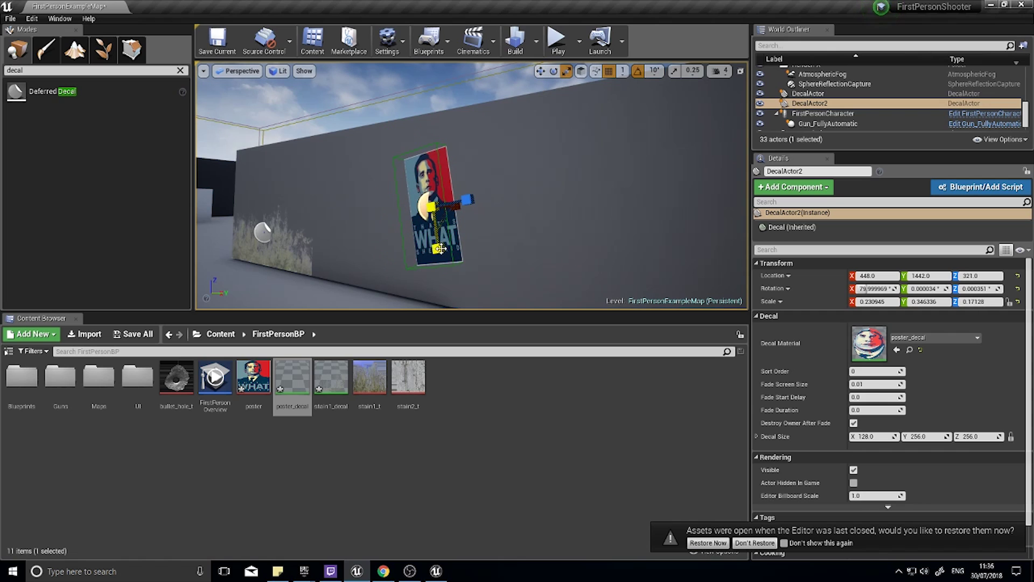
Play the level, walk around the poster decal to examine it from near and far, and stop playing
click(557, 43)
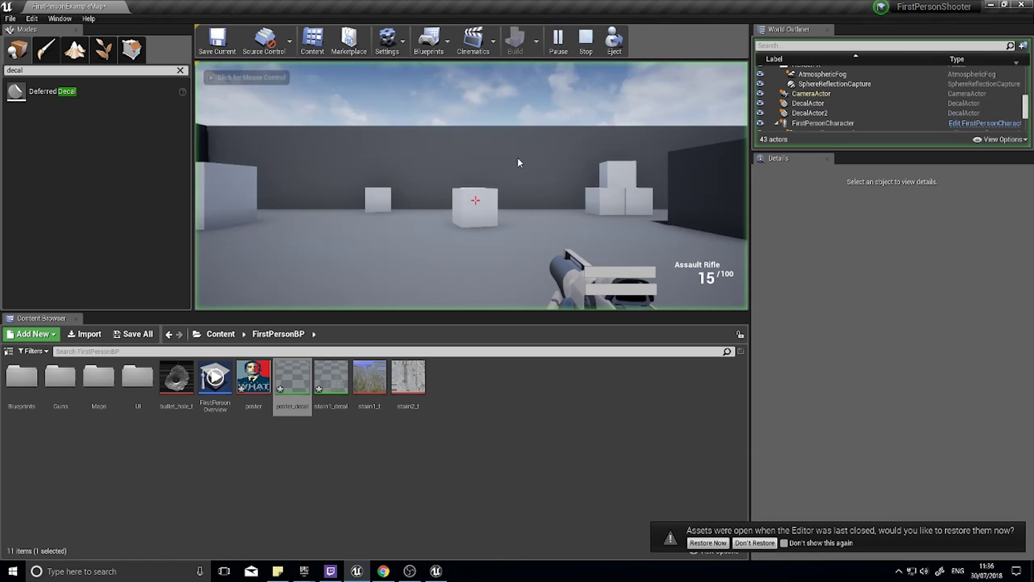
key(w)
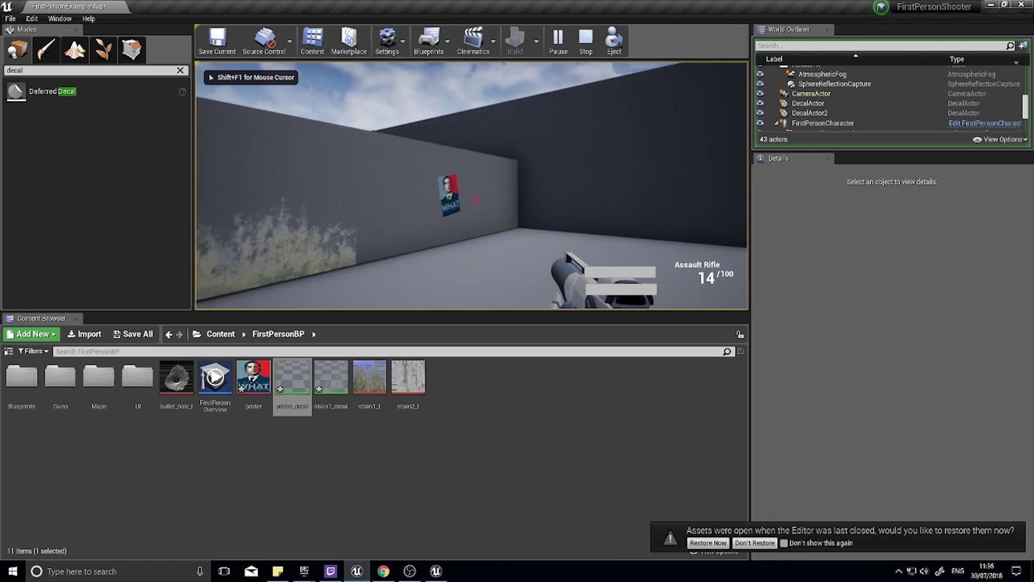
key(a)
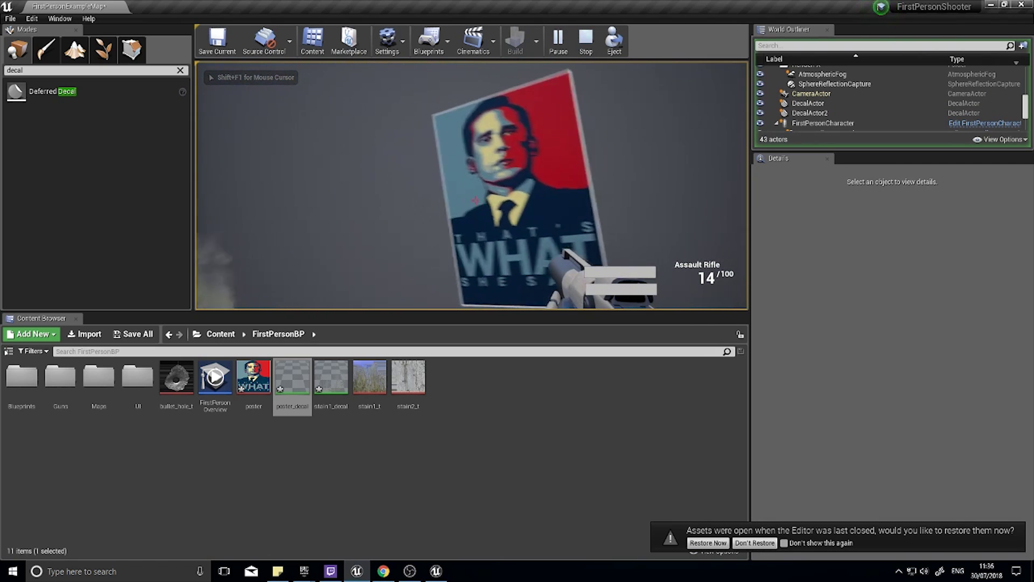
key(s)
key(d)
key(d)
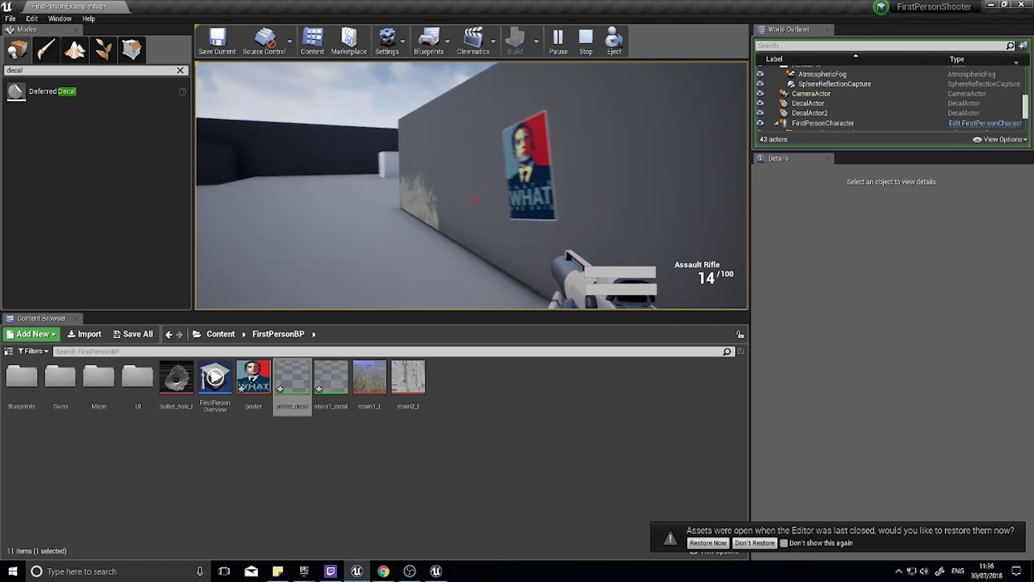
key(w)
key(s)
key(a)
key(s)
key(w)
key(d)
key(s)
key(a)
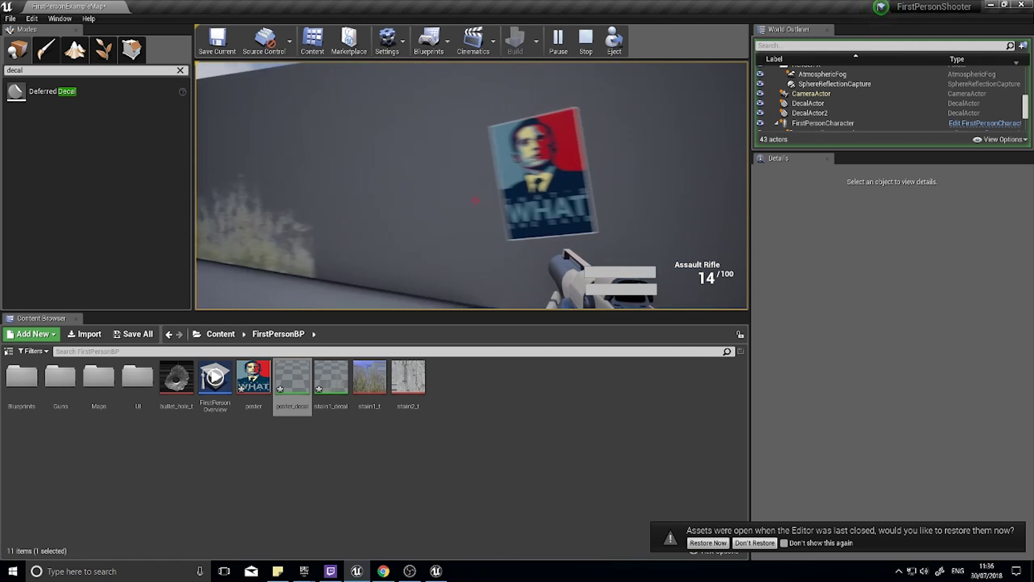
key(d)
key(Escape)
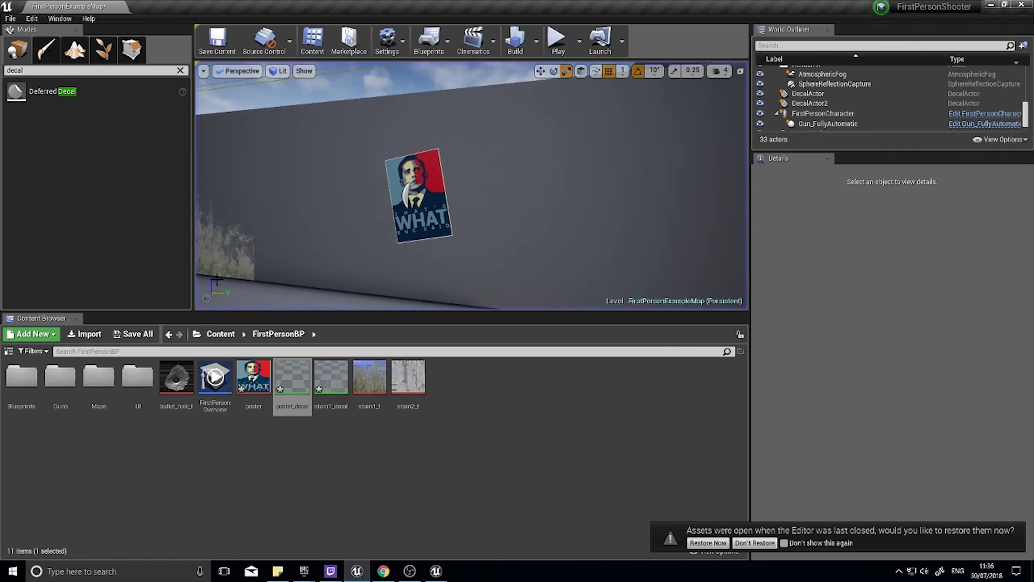
Reopen the poster_decal material and review the available Decal Blend Mode options without changing the selection
double_click(292, 377)
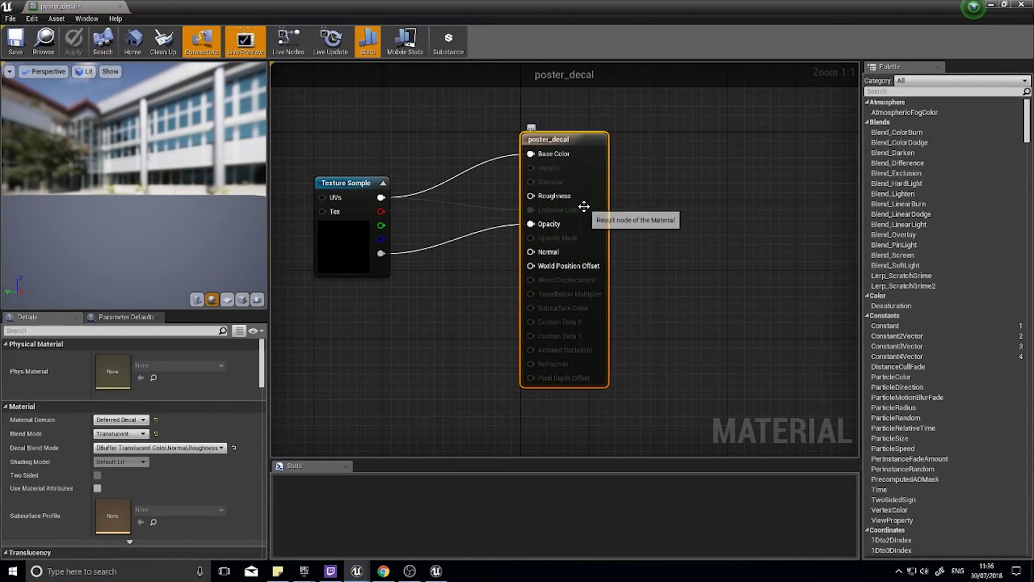
click(115, 448)
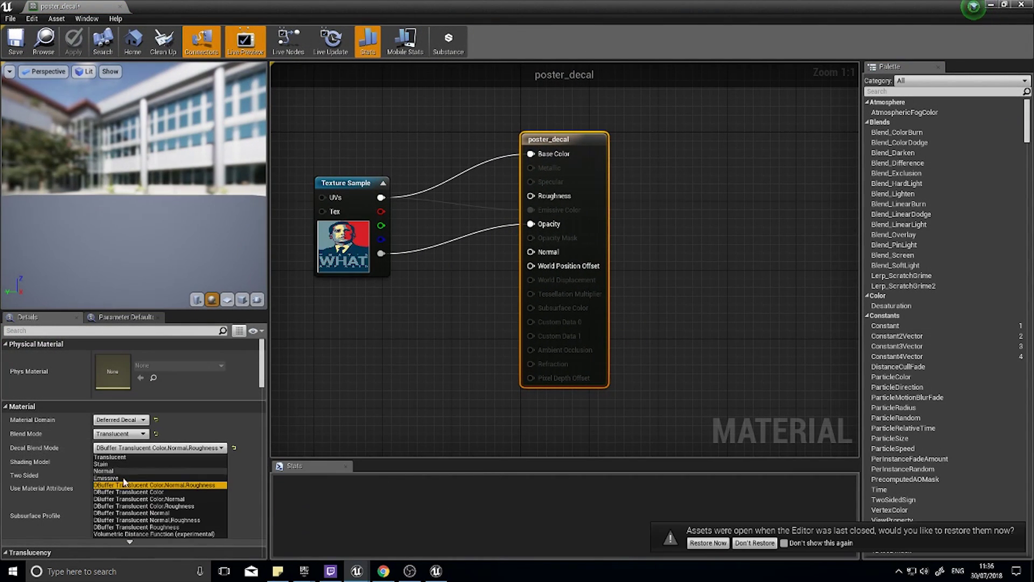
click(167, 449)
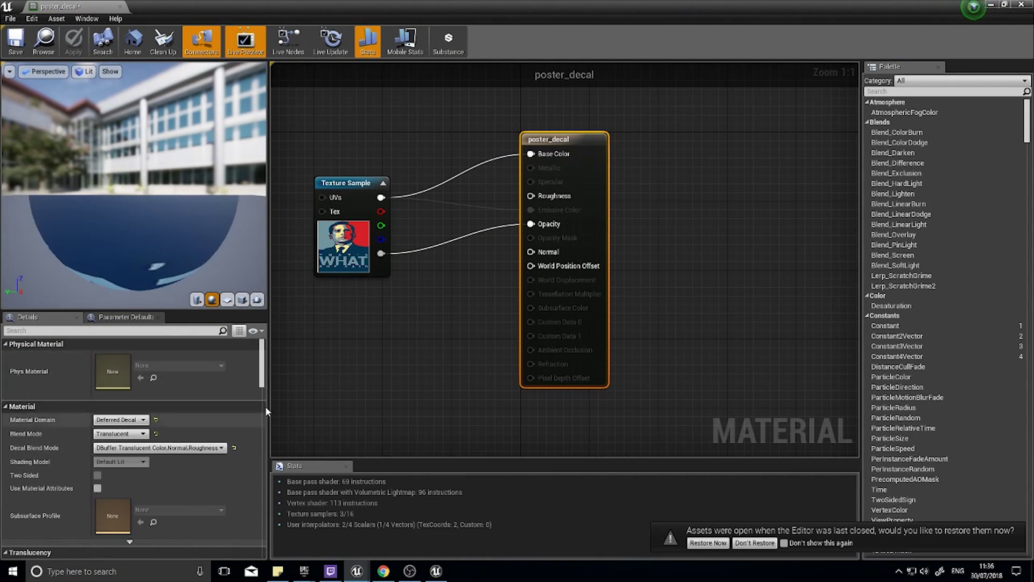
Check the DBuffer Decals option in the project's Rendering settings by searching for "dbu", and close the settings
click(31, 19)
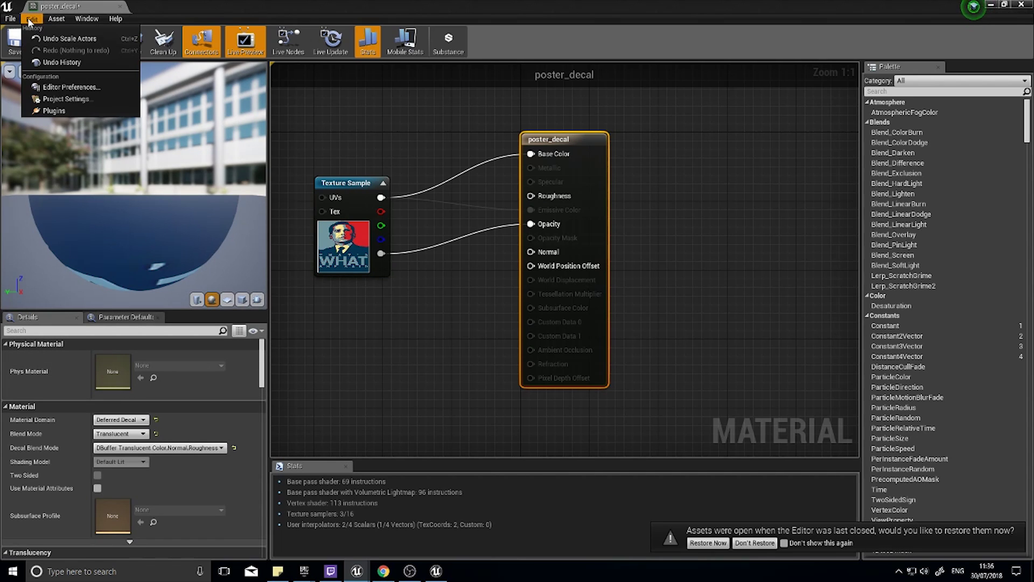
click(75, 99)
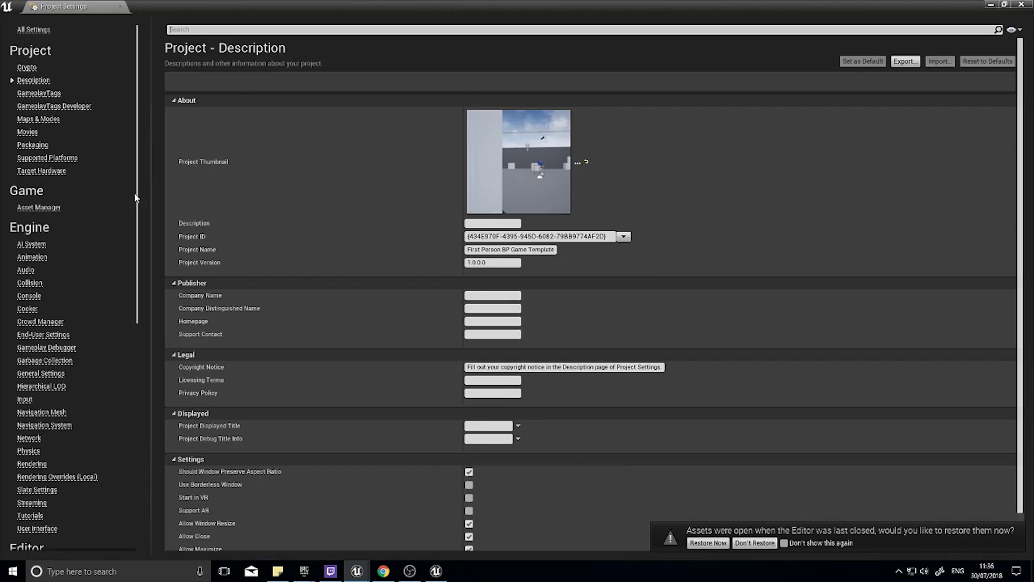
scroll(55, 396, down, 5)
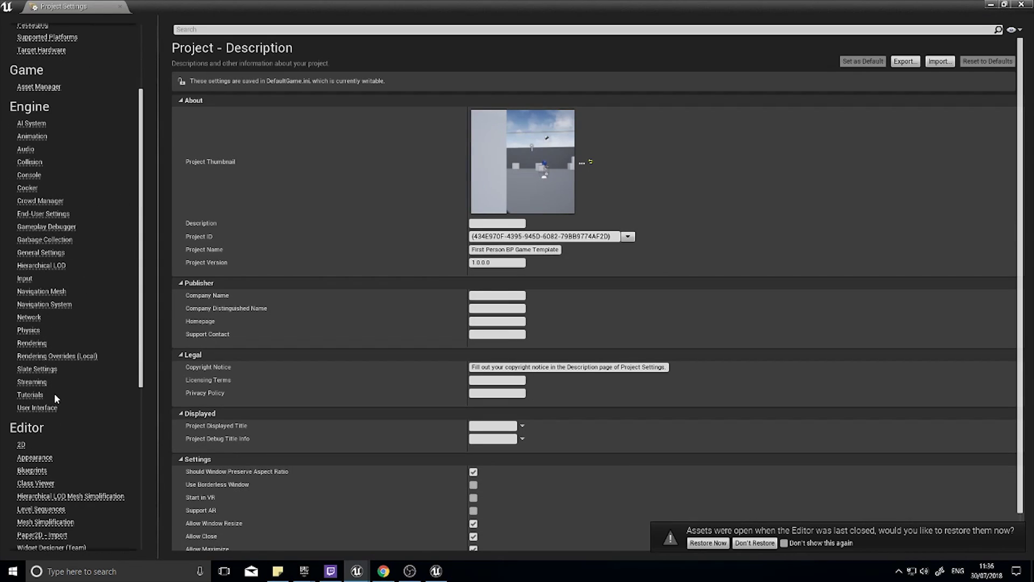
click(34, 343)
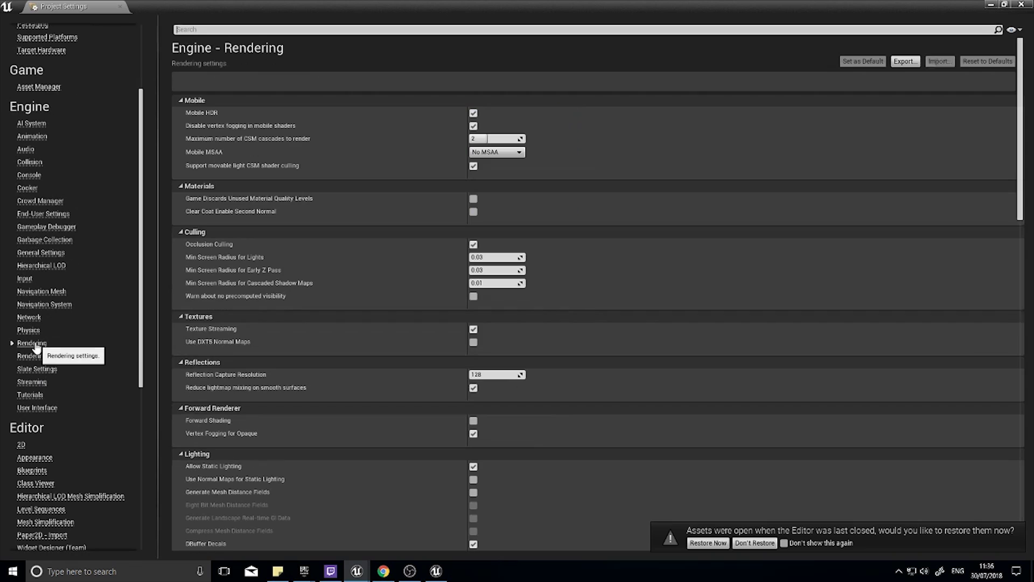
click(498, 31)
text(db)
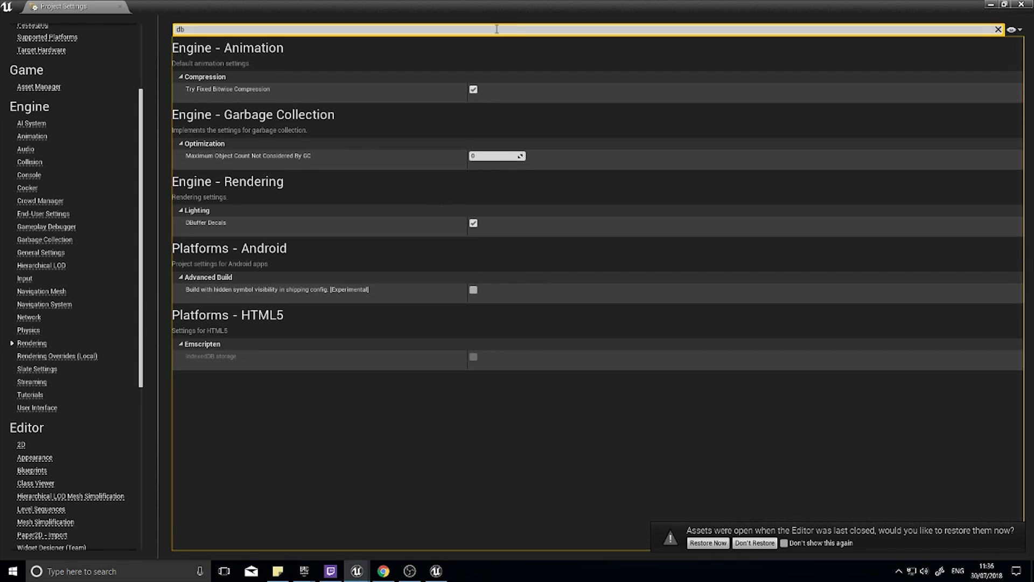
text(u)
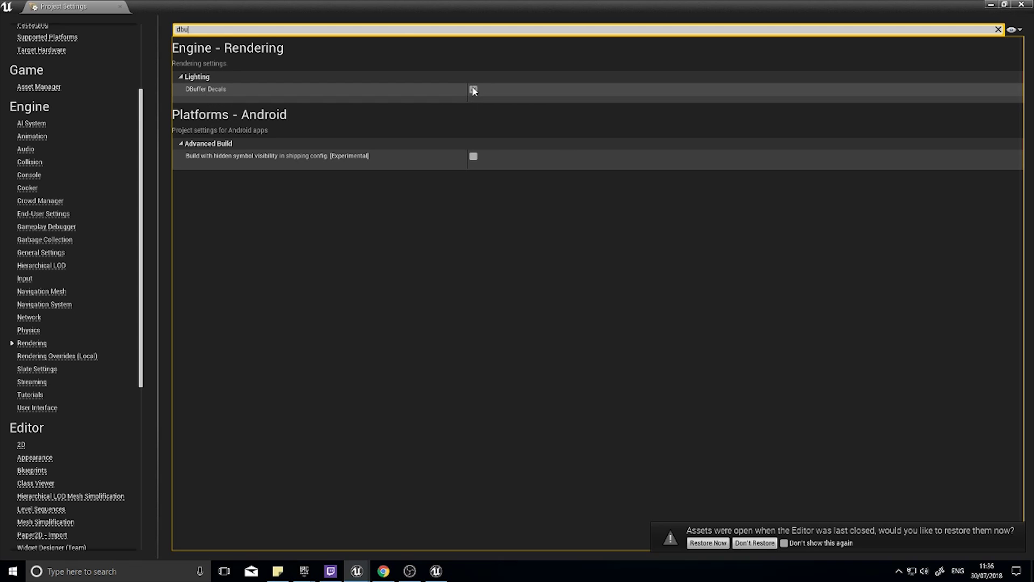
click(1022, 4)
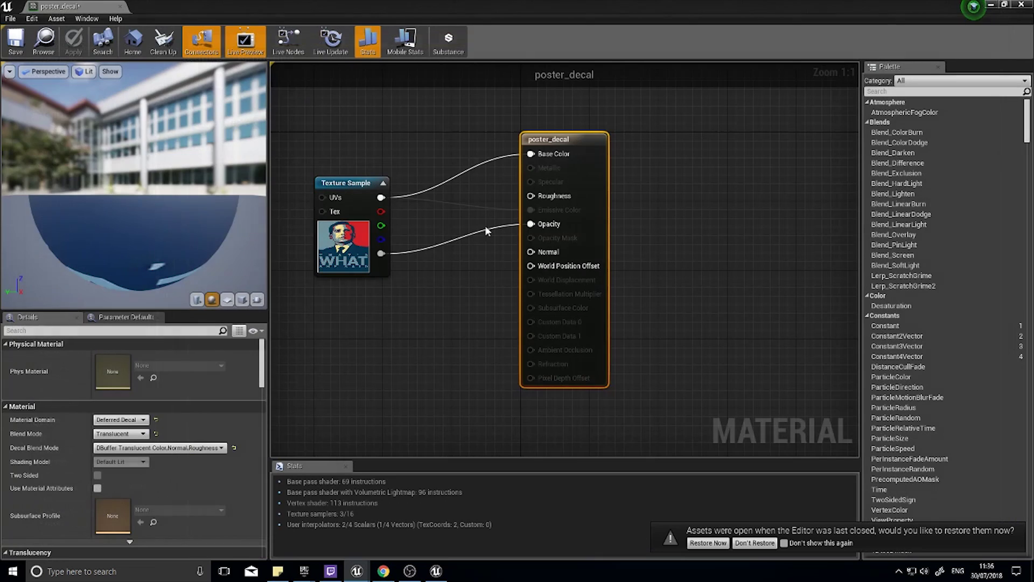
Move the Texture Sample node nearer to the result node in line with Base Color, save poster_decal and return to the level
click(160, 447)
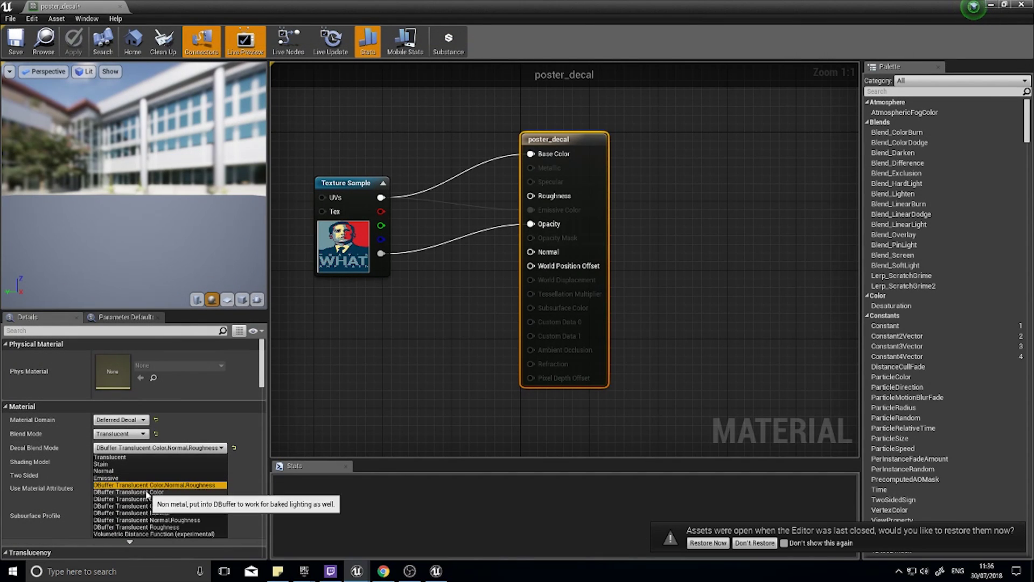
click(153, 491)
drag(353, 233, 396, 190)
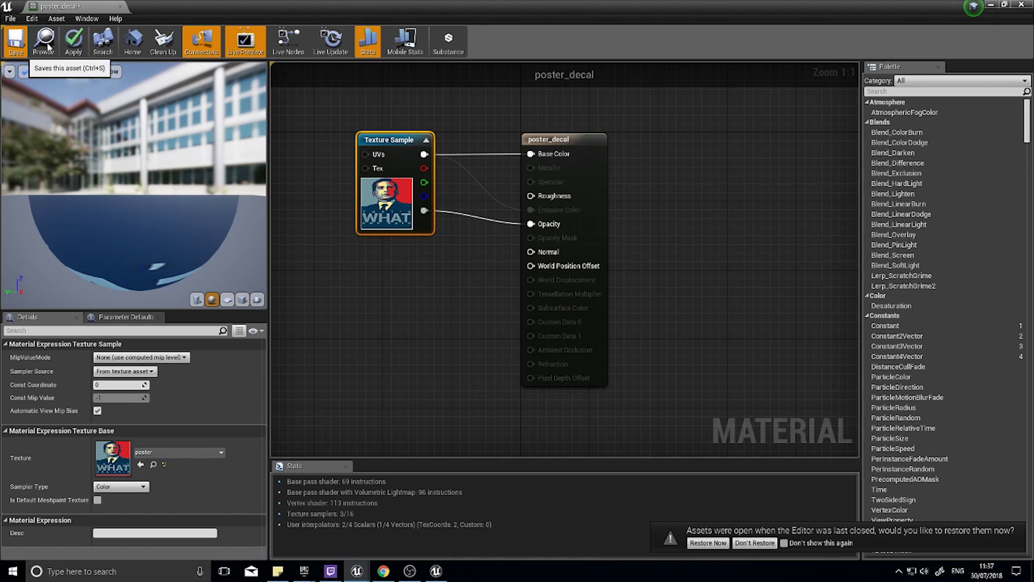
click(15, 42)
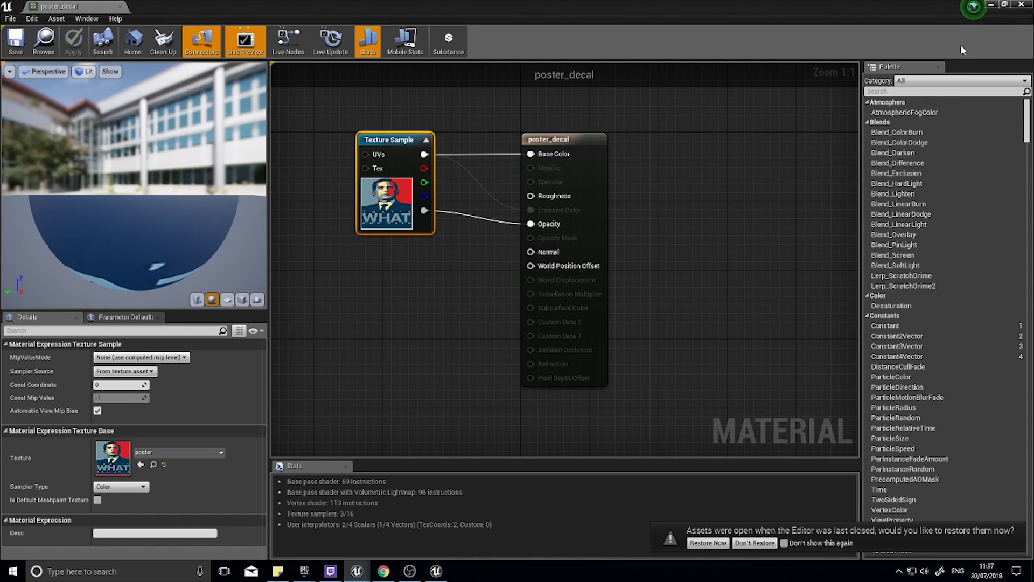
click(991, 5)
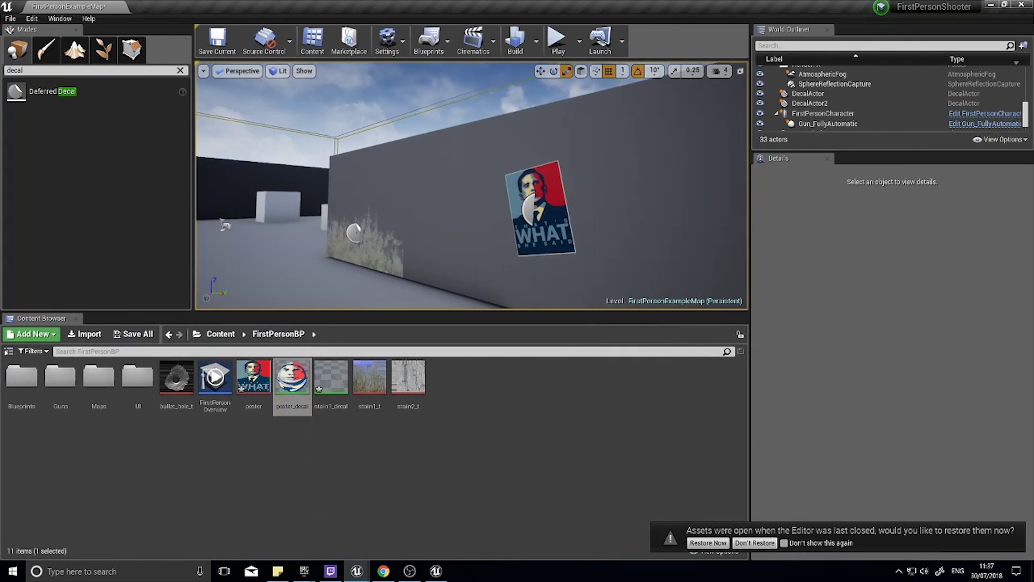
mouse_move(472, 186)
right_down()
mouse_move(458, 183)
mouse_move(571, 191)
mouse_move(466, 183)
right_up()
key(w)
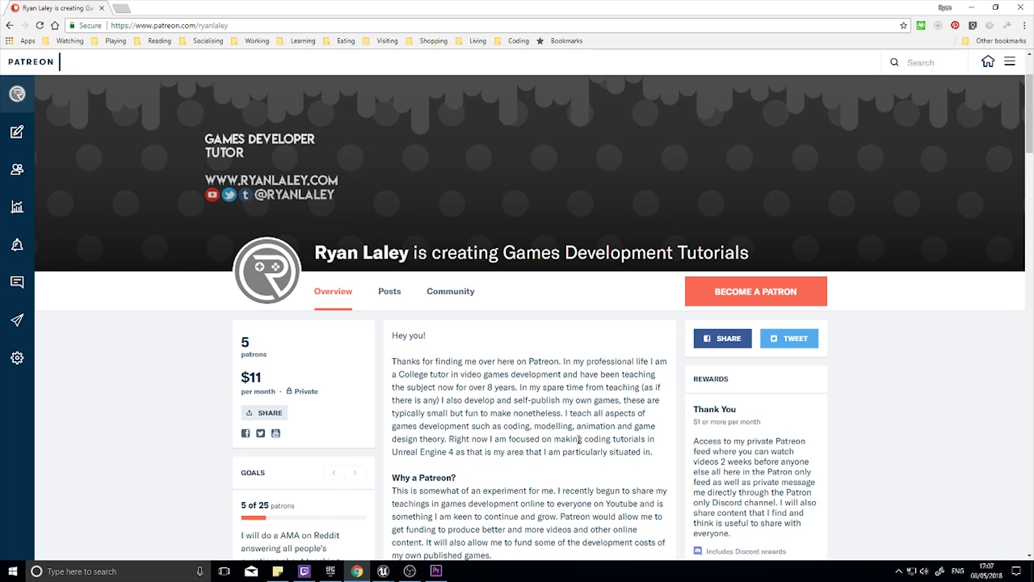
scroll(554, 436, down, 3)
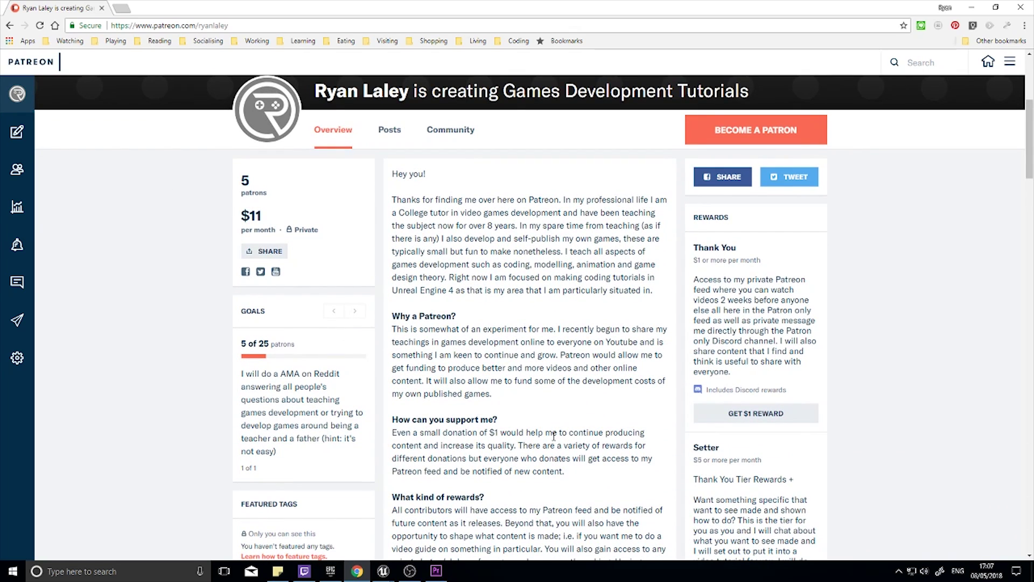
scroll(553, 436, up, 1)
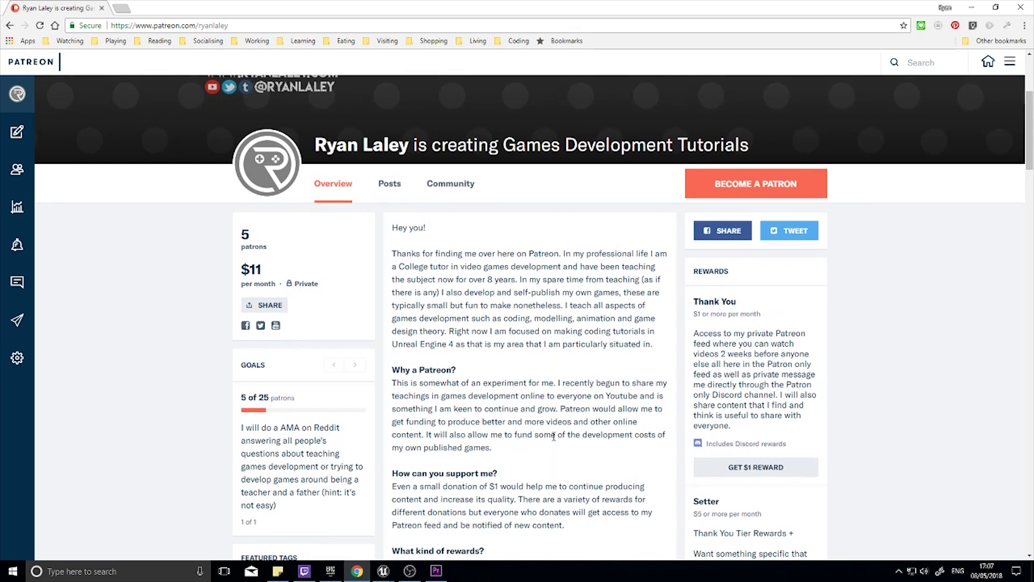
scroll(554, 436, up, 4)
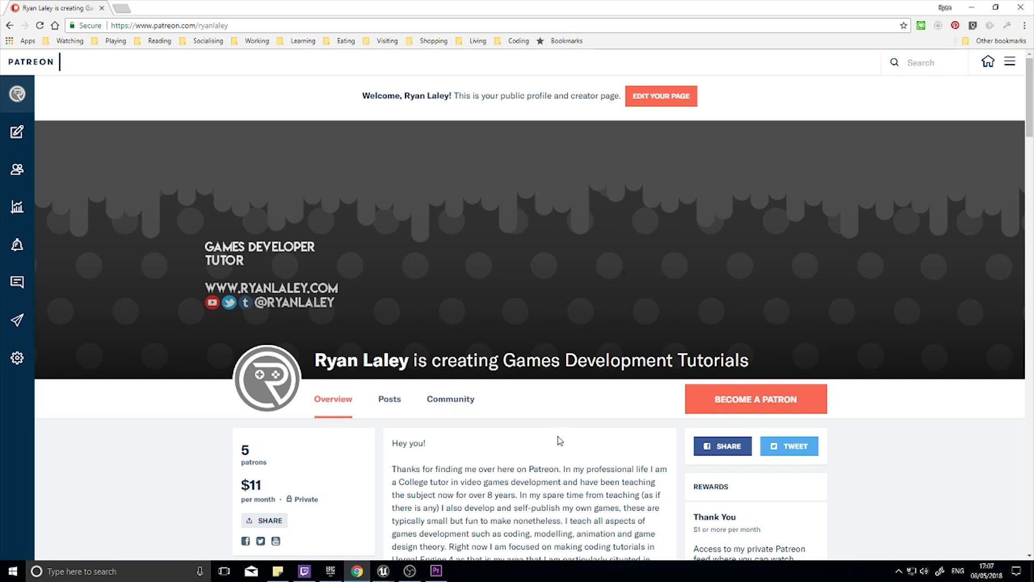
scroll(560, 439, down, 2)
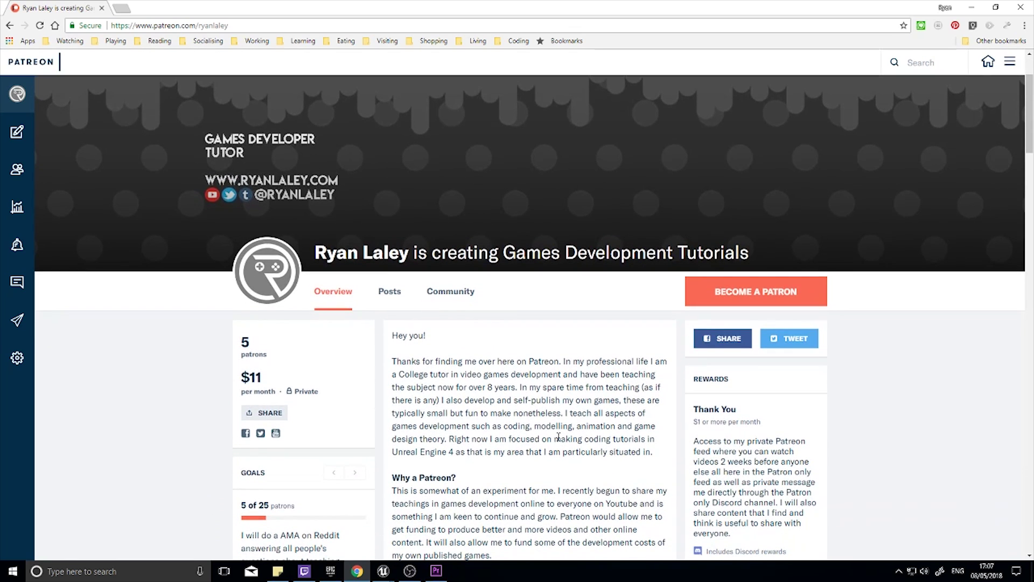